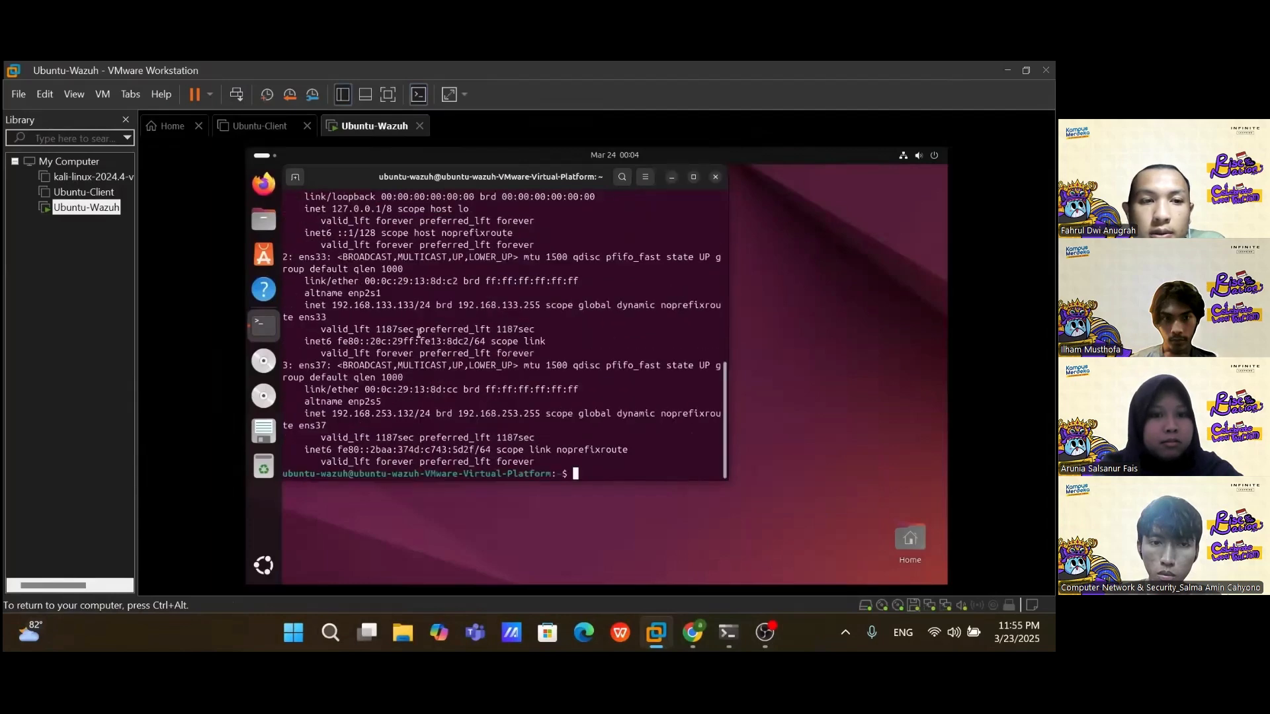
# Step: SSH into the Wazuh server at 192.168.253.132, switch to root, and install curl
pyautogui.click(728, 632)
pyautogui.write('@192.168.253.132')
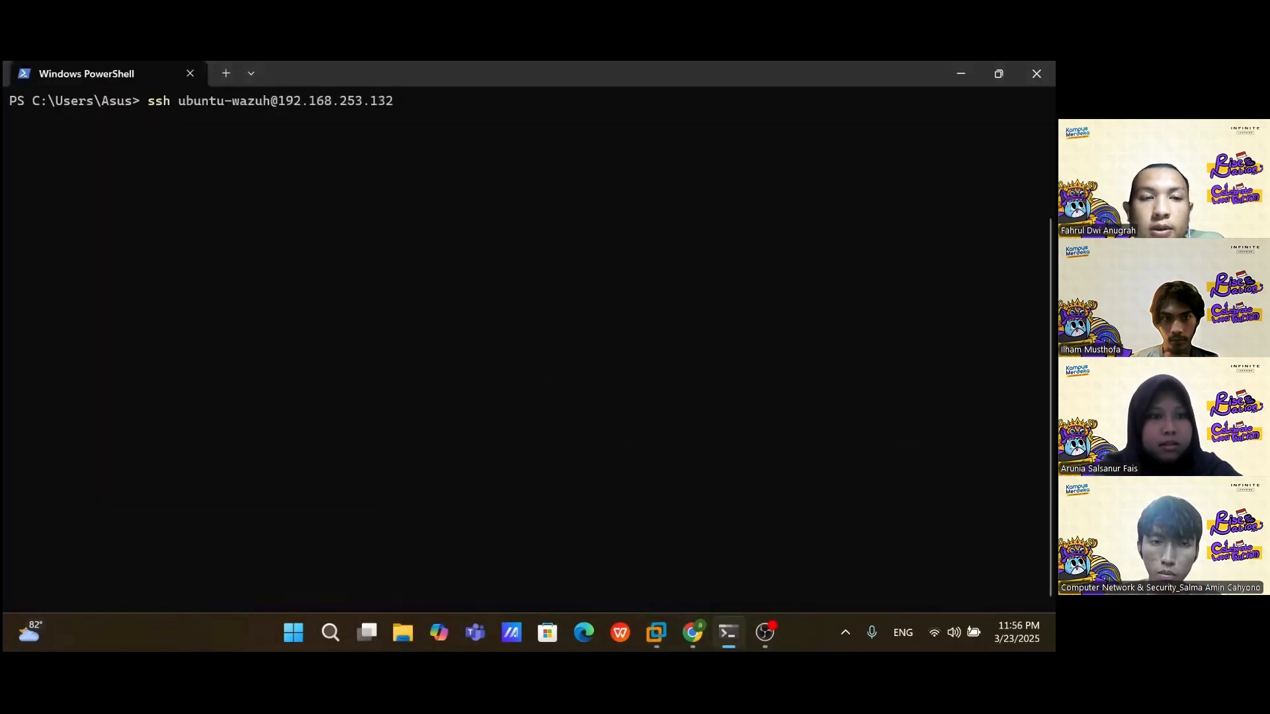
pyautogui.press('Return')
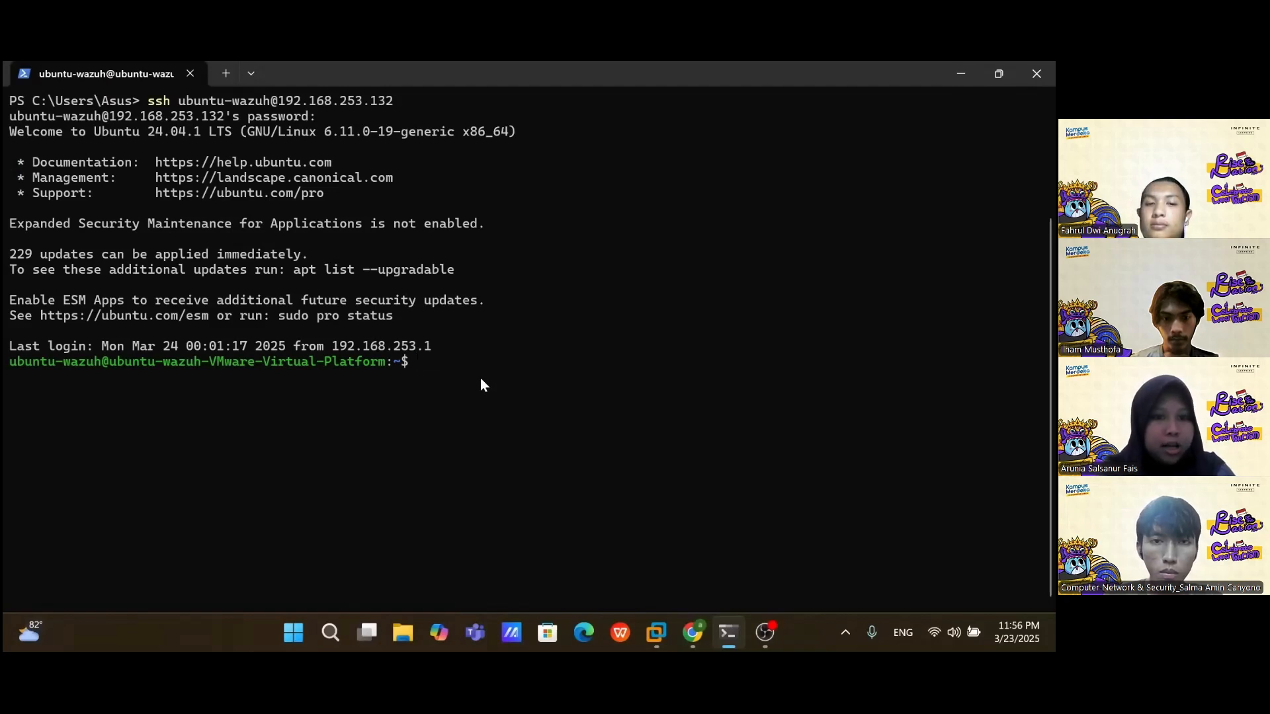
pyautogui.write('sudo -i')
pyautogui.press('Return')
pyautogui.press('Return')
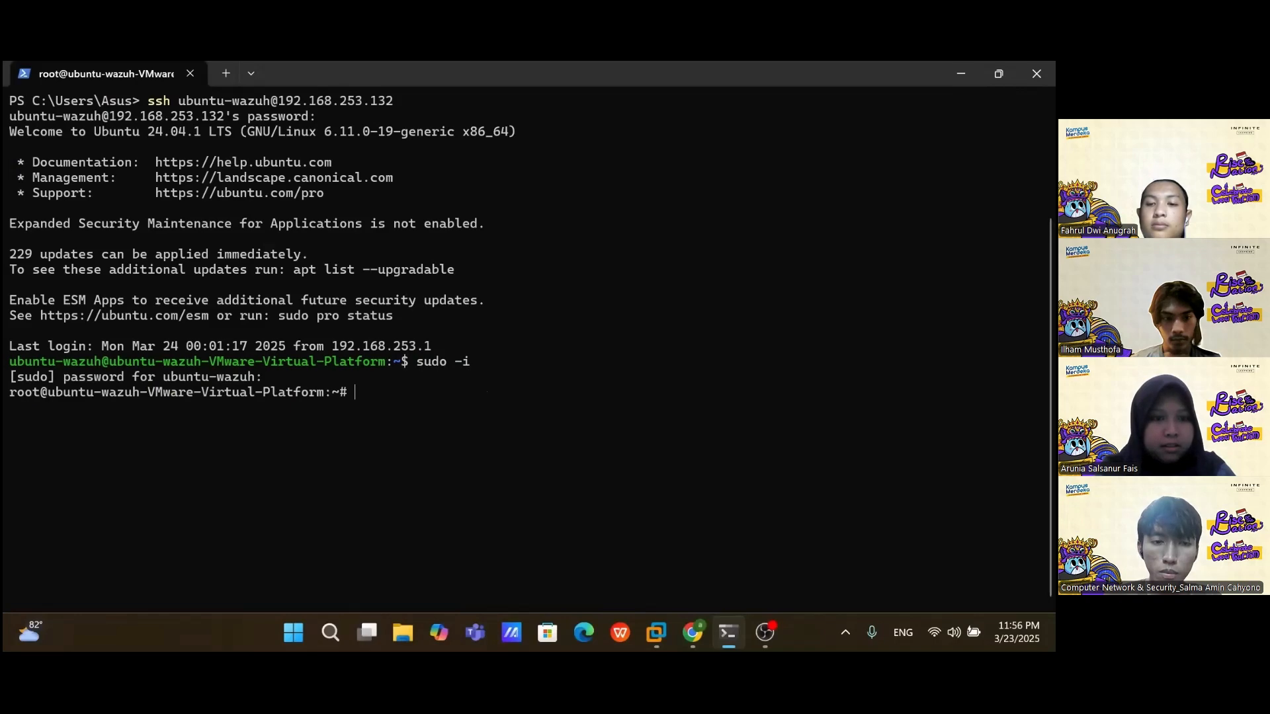
pyautogui.write('apt install curl -y')
pyautogui.press('Return')
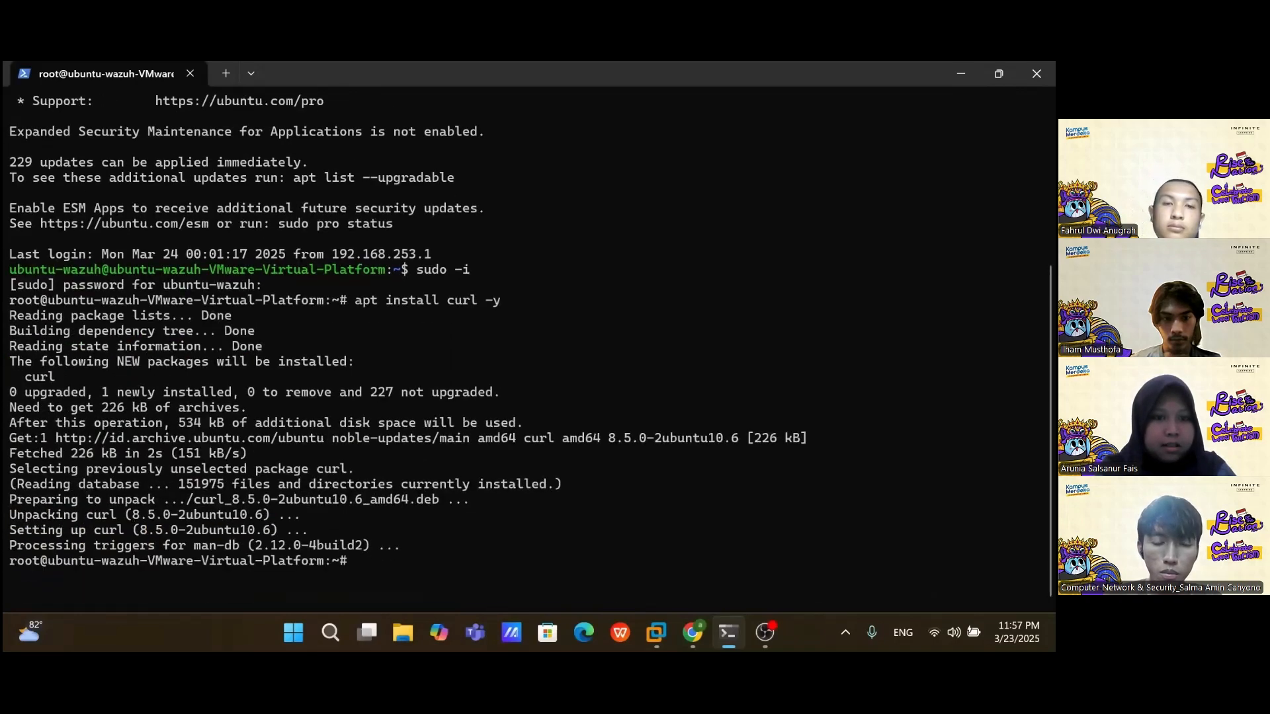
# Step: Copy the Wazuh install command from the Quickstart docs and paste it at the root prompt
pyautogui.click(692, 633)
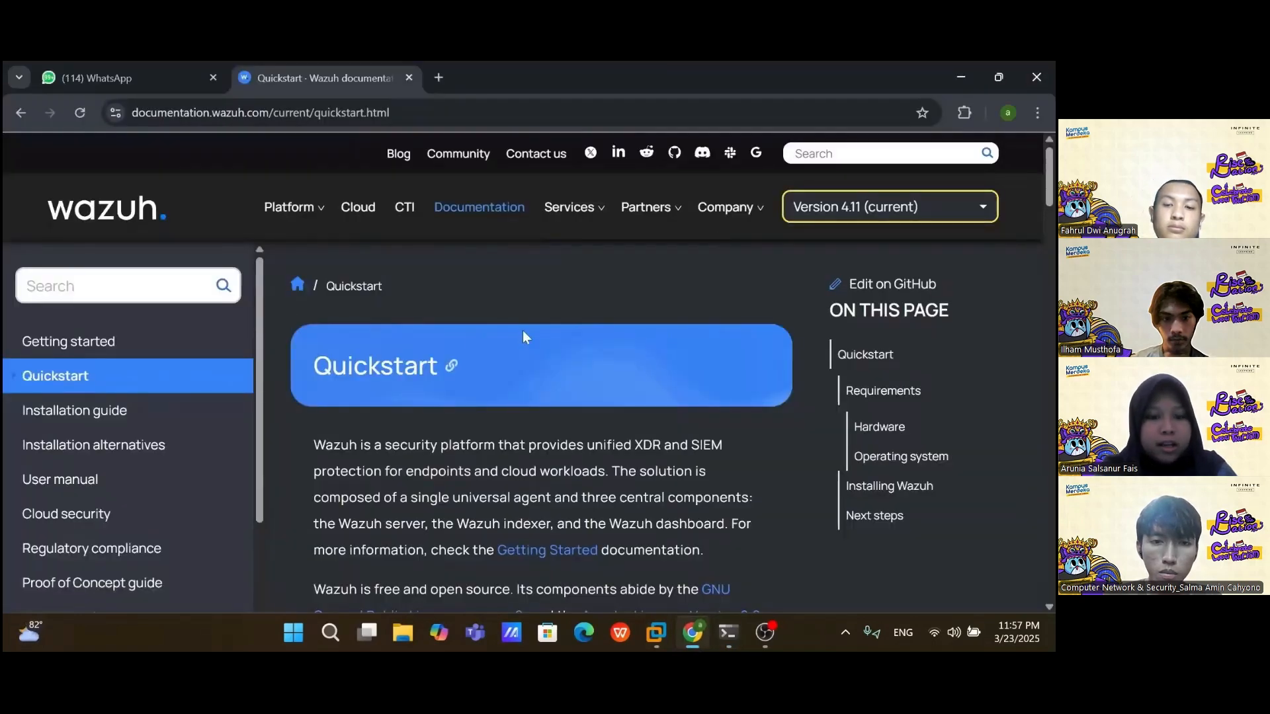
pyautogui.scroll(-5, 498, 328)
pyautogui.scroll(-10, 498, 324)
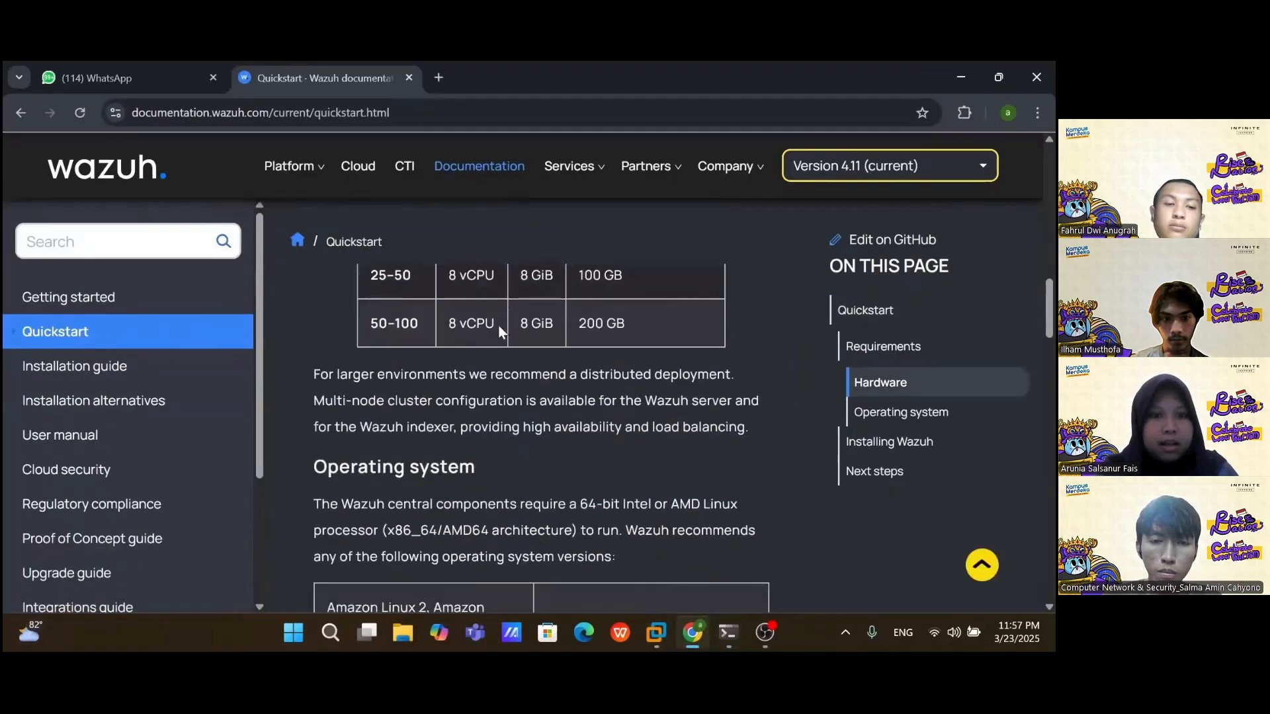
pyautogui.click(756, 364)
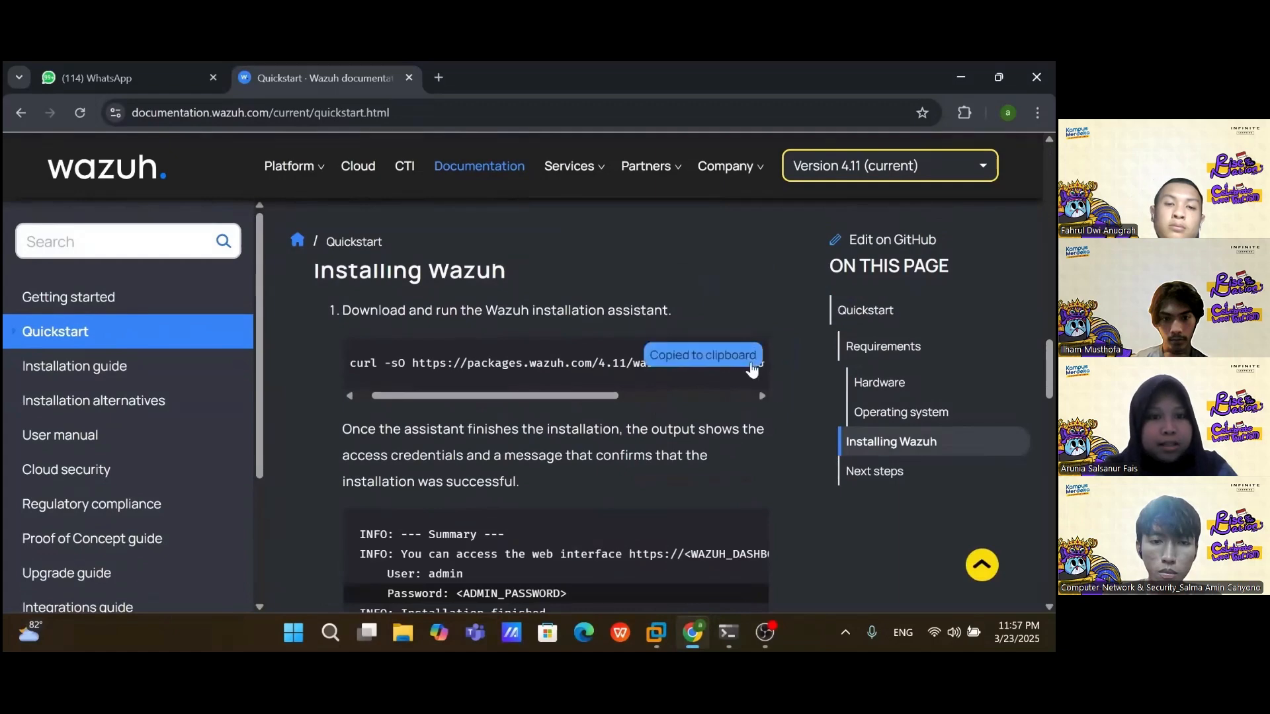
pyautogui.click(728, 632)
pyautogui.rightClick(505, 569)
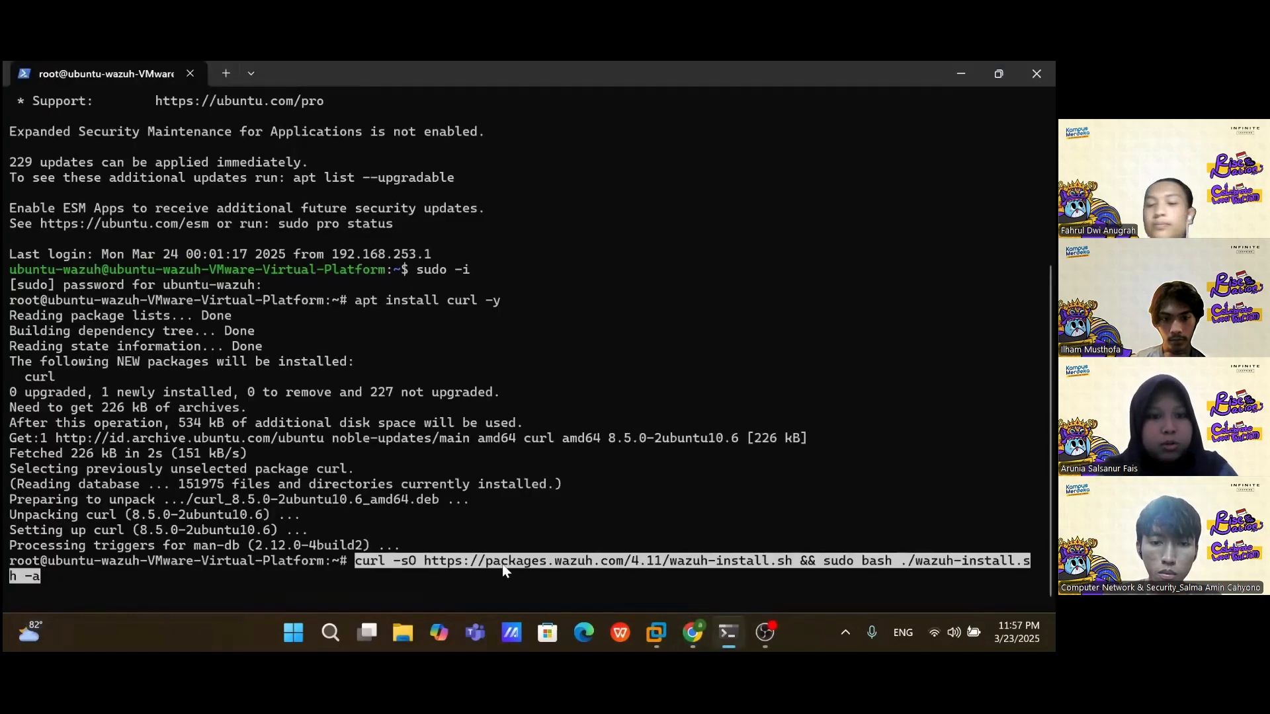
# Step: Run the Wazuh 4.11 install script and select the printed admin user and password lines
pyautogui.press('Return')
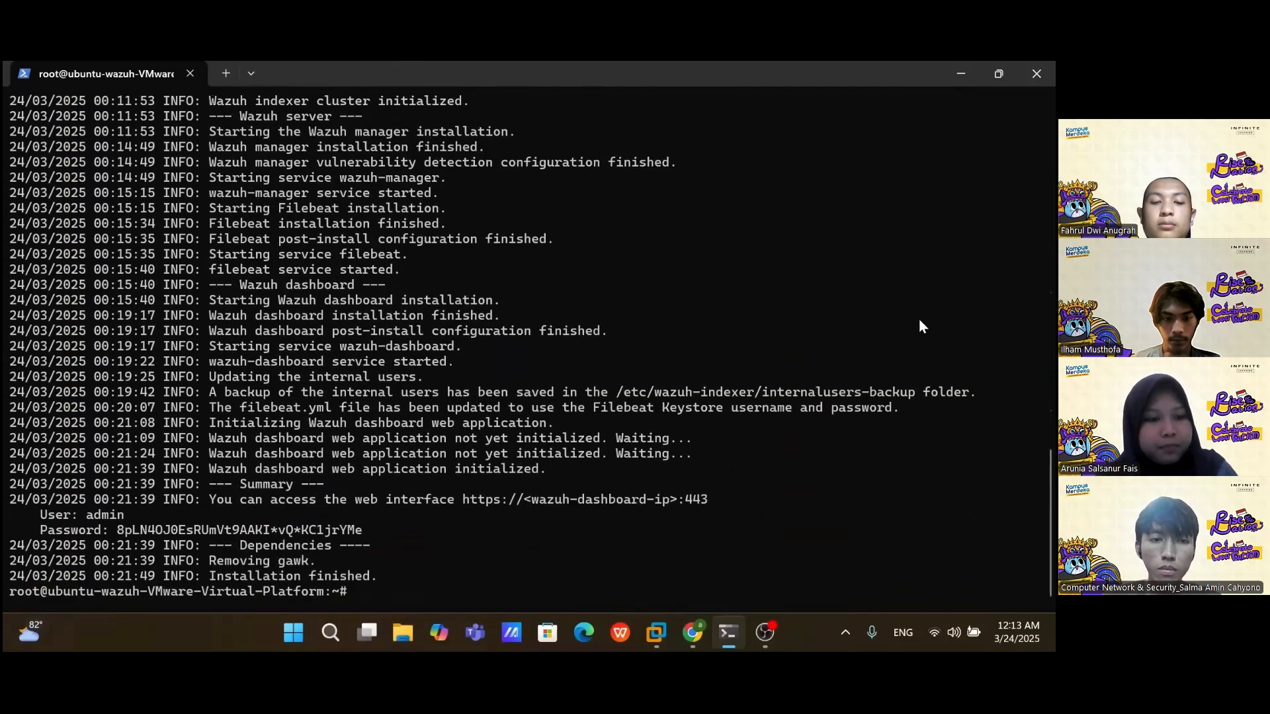
pyautogui.moveTo(34, 515); pyautogui.dragTo(366, 530)
# Step: Copy the admin credentials into a new Notepad note
pyautogui.hotkey('ctrl', 'c')
pyautogui.click(334, 633)
pyautogui.click(360, 255)
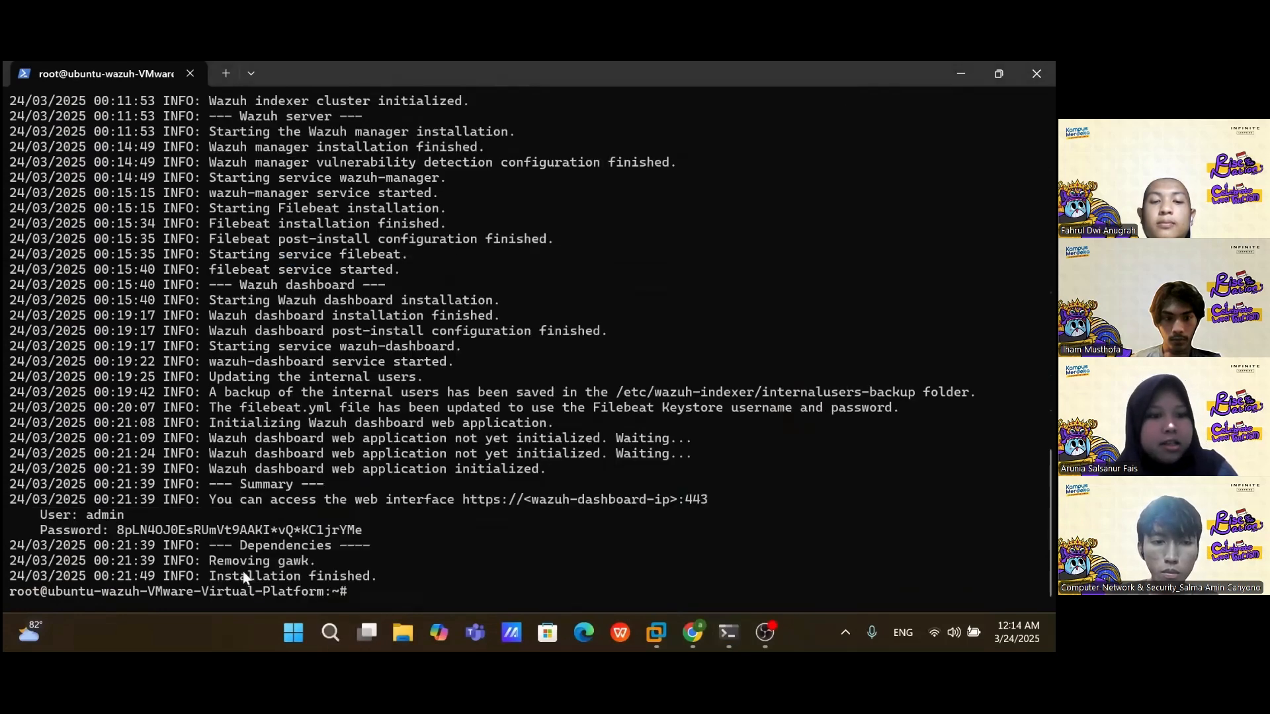
pyautogui.click(868, 178)
pyautogui.hotkey('ctrl', 'v')
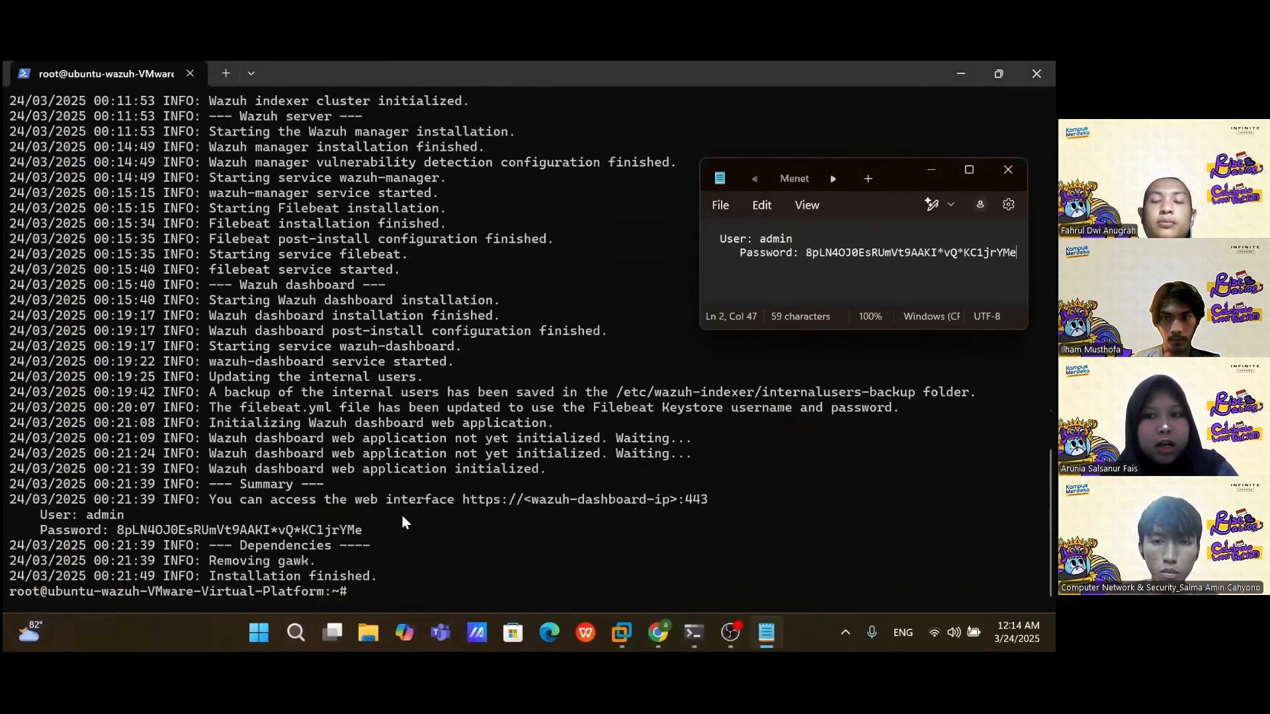
pyautogui.click(931, 170)
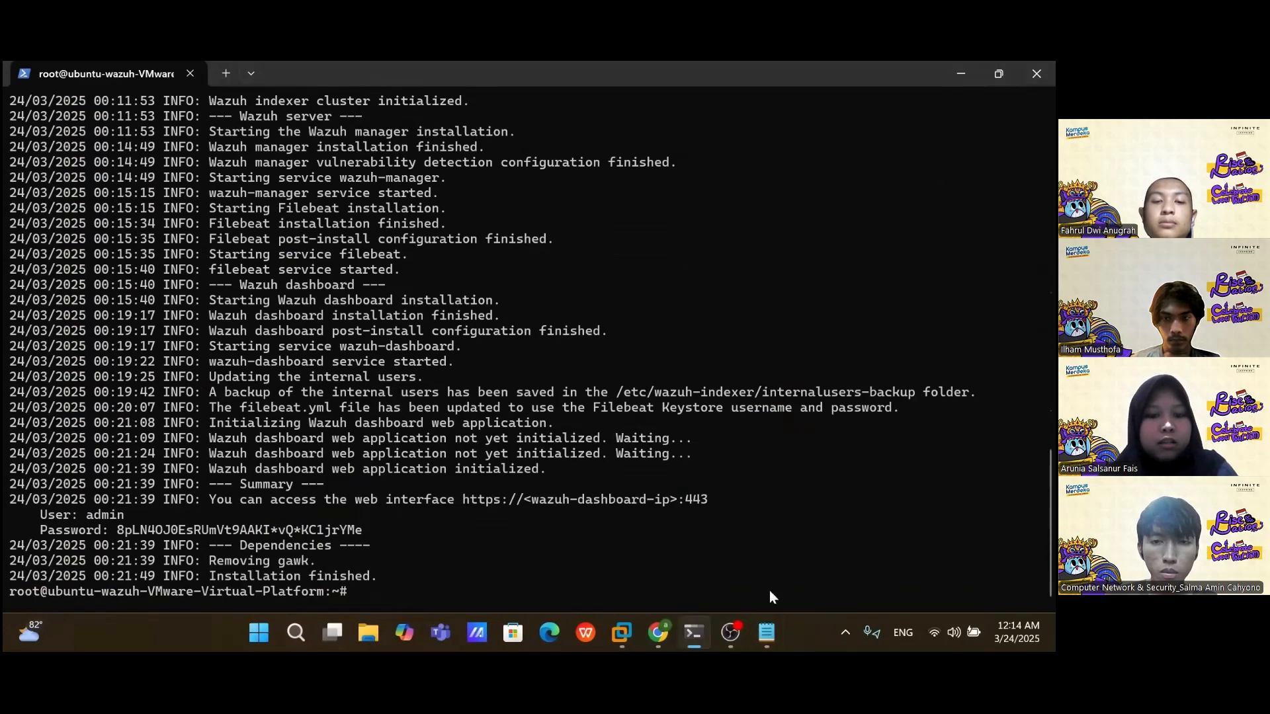
pyautogui.click(657, 633)
pyautogui.click(442, 74)
pyautogui.write('http://')
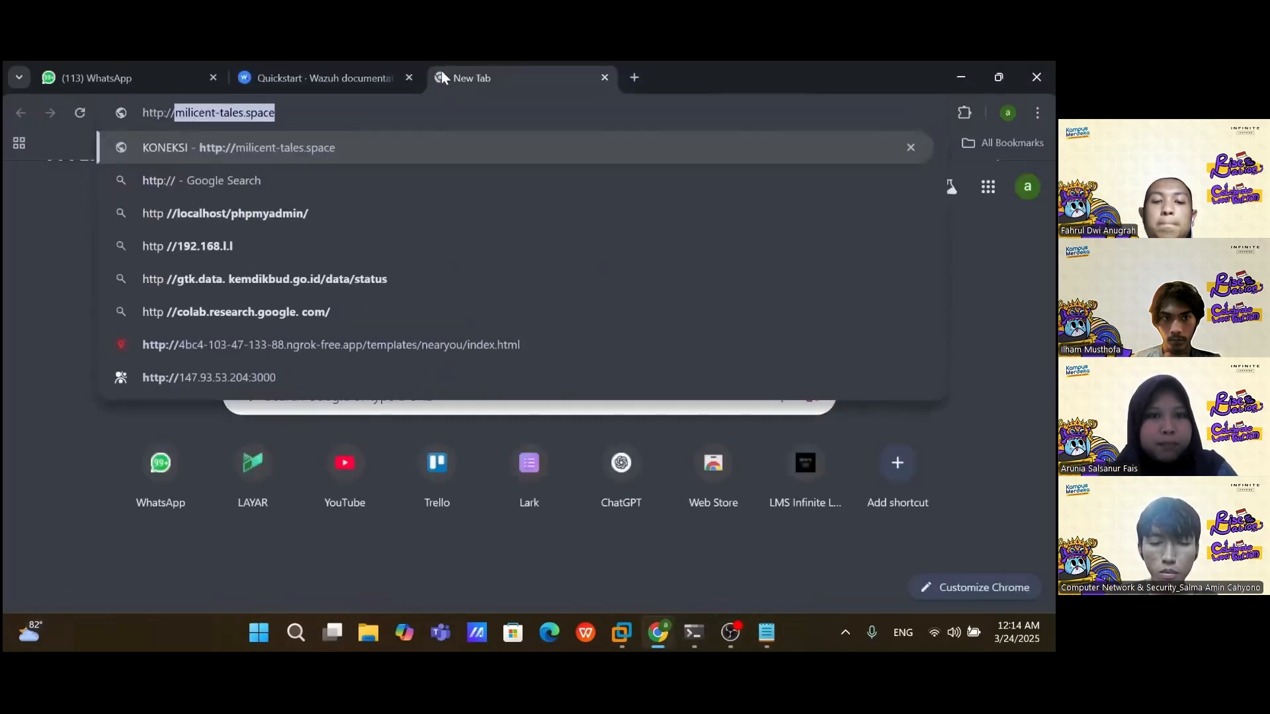
pyautogui.press('BackSpace')
pyautogui.press('BackSpace')
pyautogui.press('BackSpace')
pyautogui.press('BackSpace')
pyautogui.write('s://')
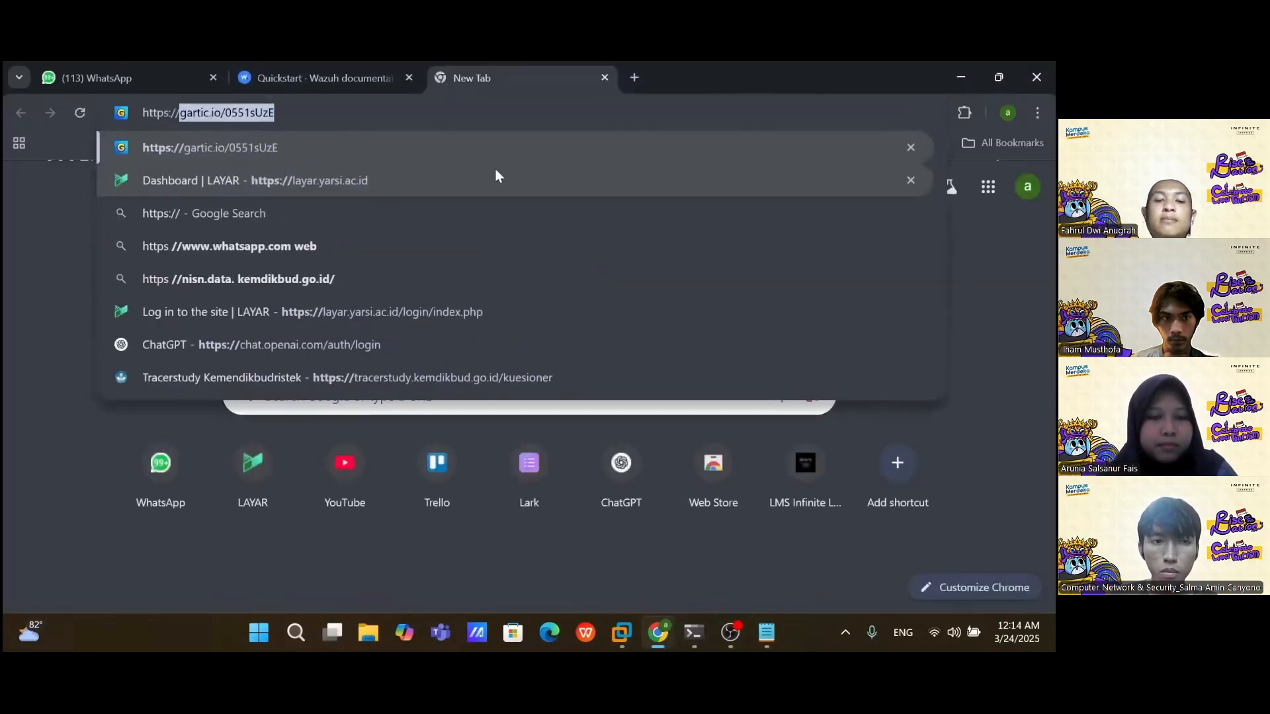
# Step: Run ip a on the server and copy its IP 192.168.253.132
pyautogui.hotkey('alt', 'Tab')
pyautogui.write('ip a')
pyautogui.press('Return')
pyautogui.moveTo(77, 530); pyautogui.dragTo(216, 530)
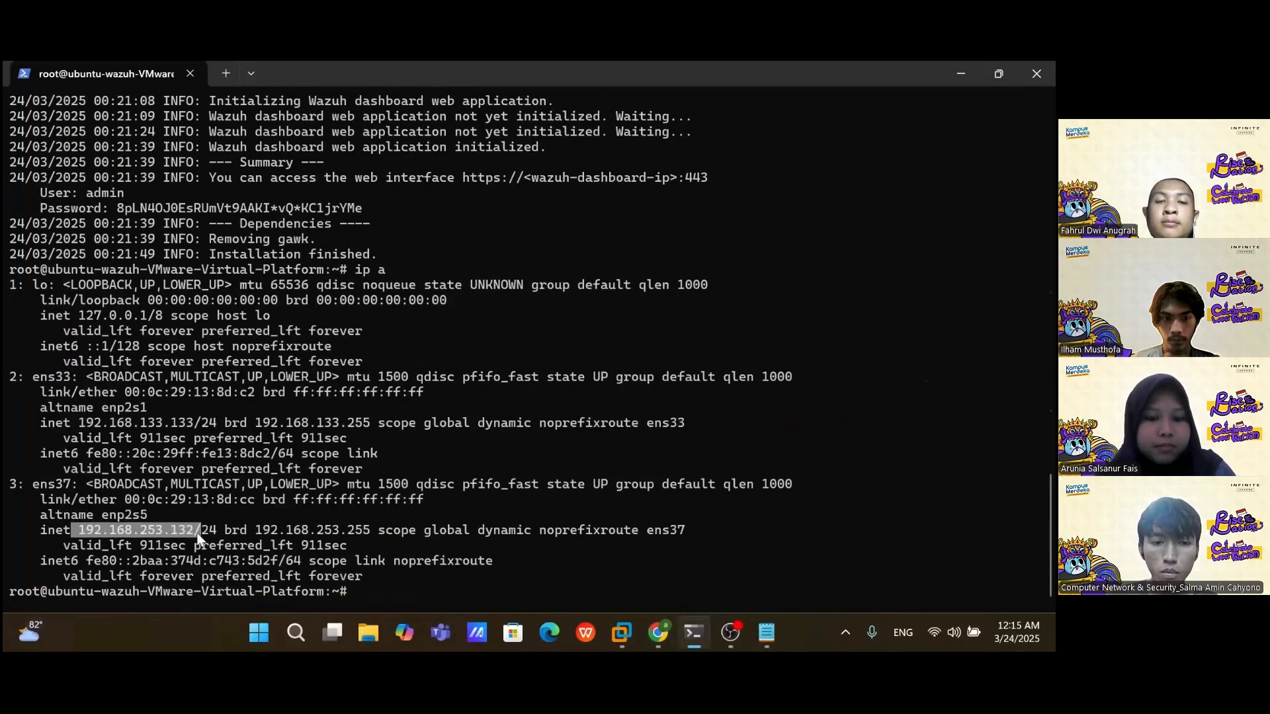
pyautogui.hotkey('alt', 'Tab')
pyautogui.write('192.168.253.132')
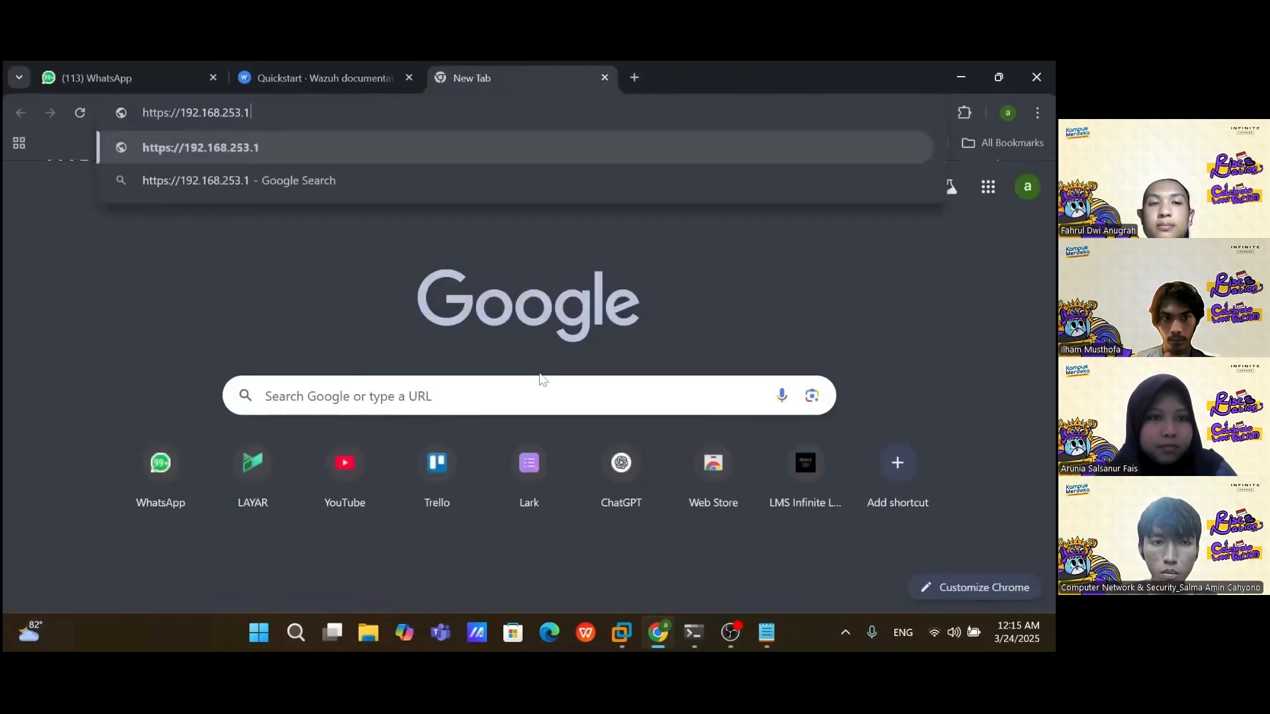
pyautogui.press('Return')
pyautogui.click(331, 530)
pyautogui.scroll(-2, 337, 549)
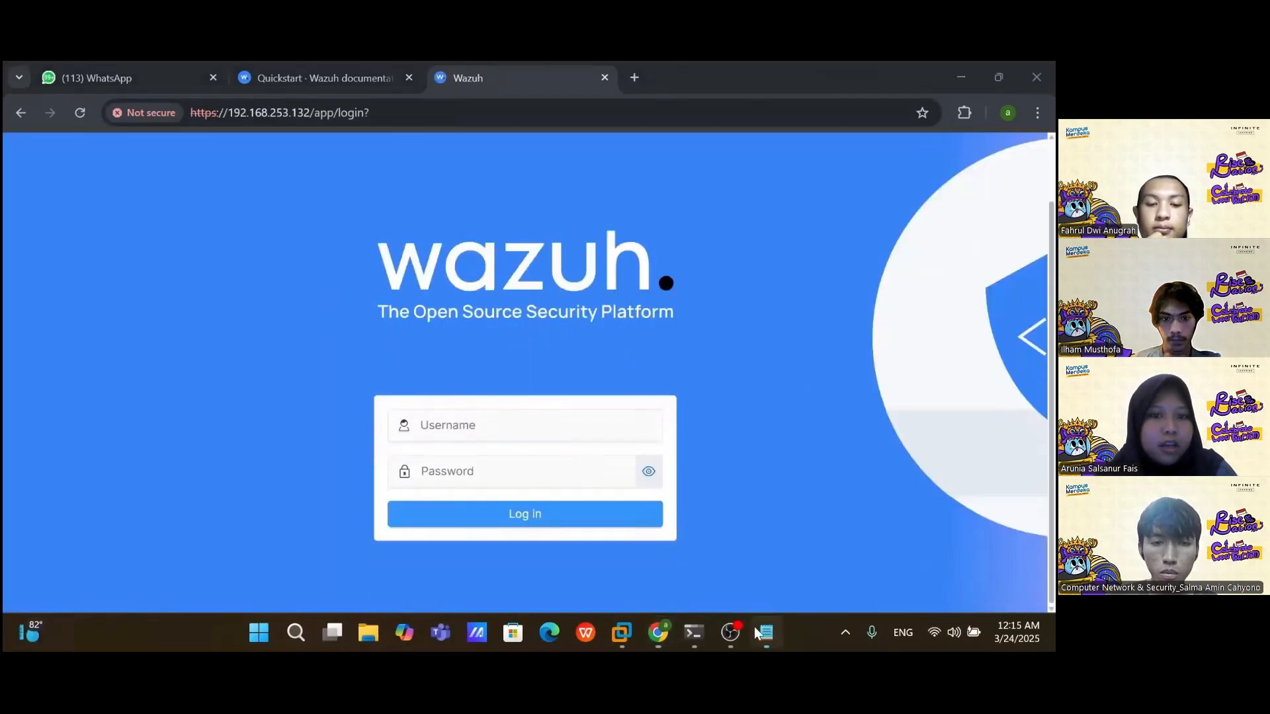
# Step: Log in as admin with the saved password and review the Overview showing no agents
pyautogui.hotkey('alt', 'Tab')
pyautogui.hotkey('alt', 'Tab')
pyautogui.write('admin')
pyautogui.press('Tab')
pyautogui.hotkey('alt', 'Tab')
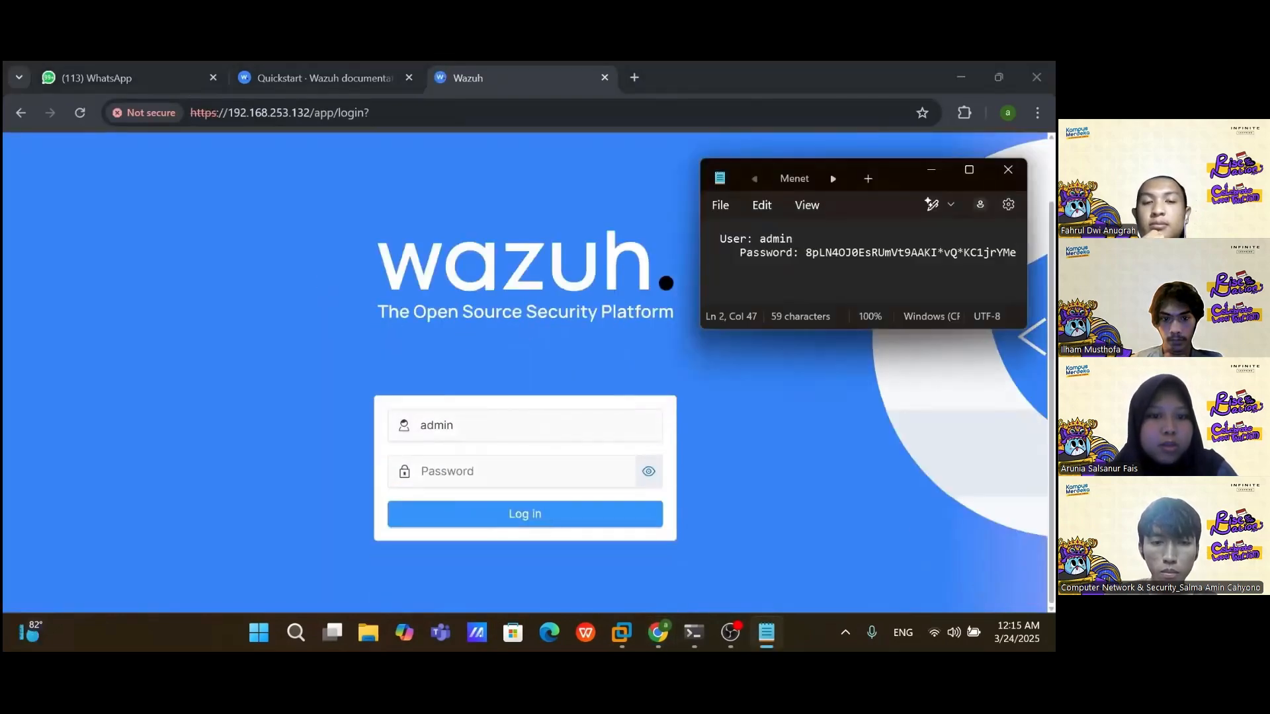
pyautogui.hotkey('shift', 'End')
pyautogui.hotkey('ctrl', 'c')
pyautogui.hotkey('alt', 'Tab')
pyautogui.hotkey('ctrl', 'v')
pyautogui.click(488, 520)
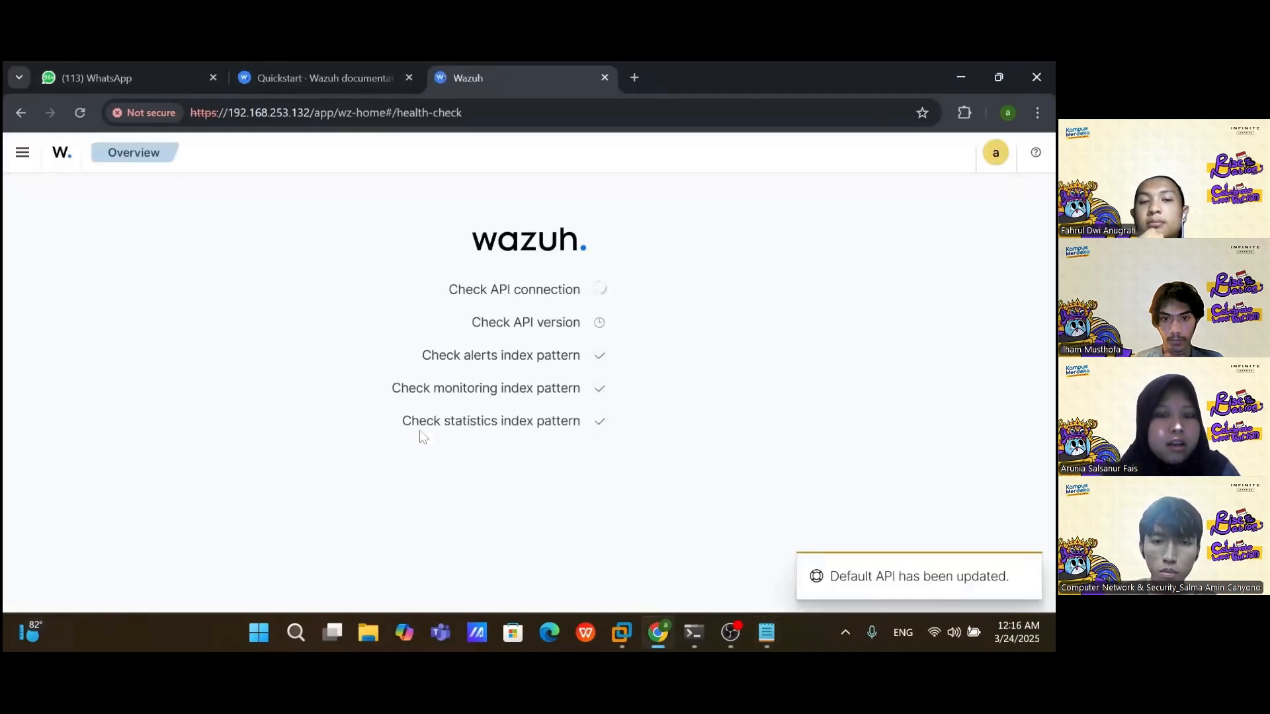
pyautogui.scroll(-9, 358, 385)
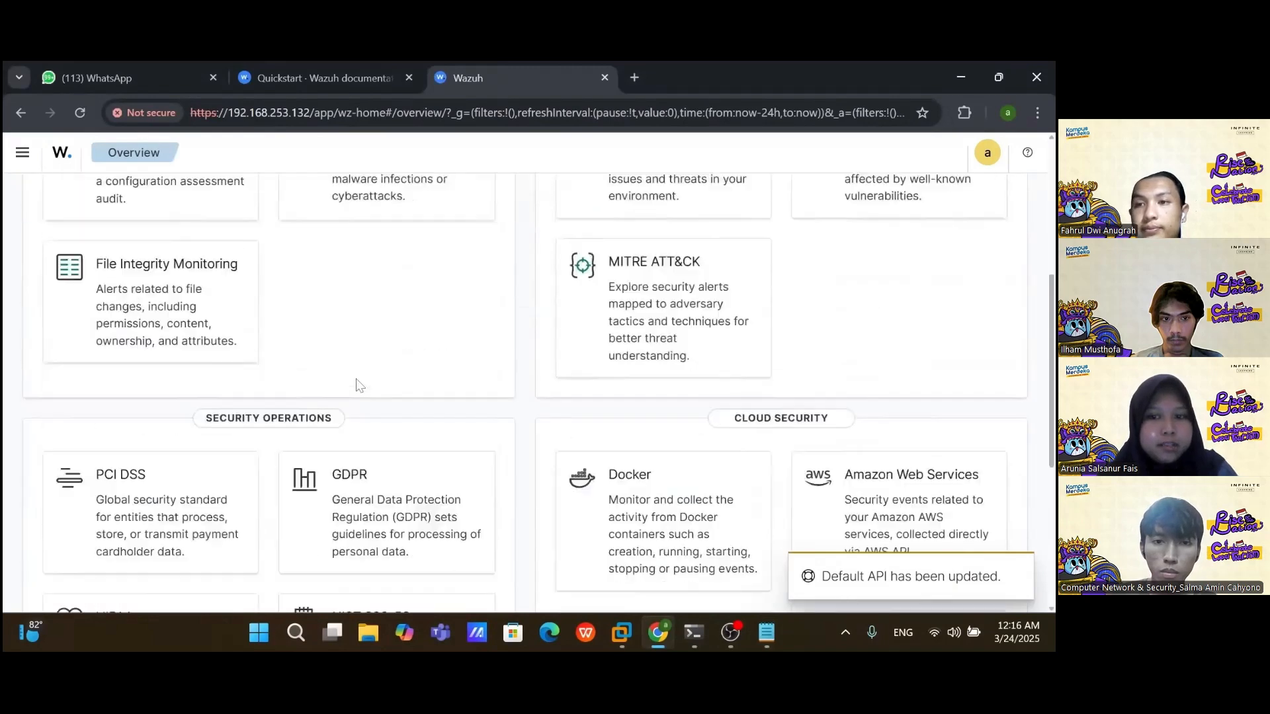
pyautogui.scroll(9, 358, 386)
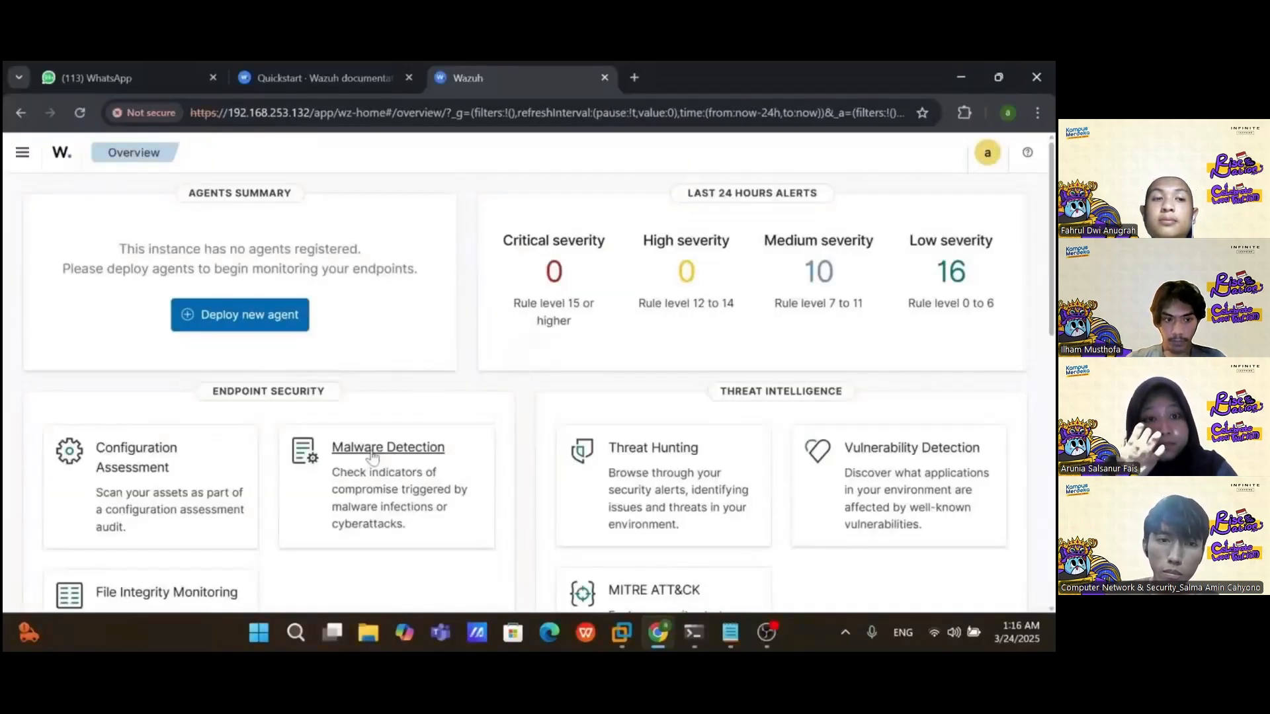
# Step: Start deploying a new agent using the DEB amd64 Linux package
pyautogui.click(239, 323)
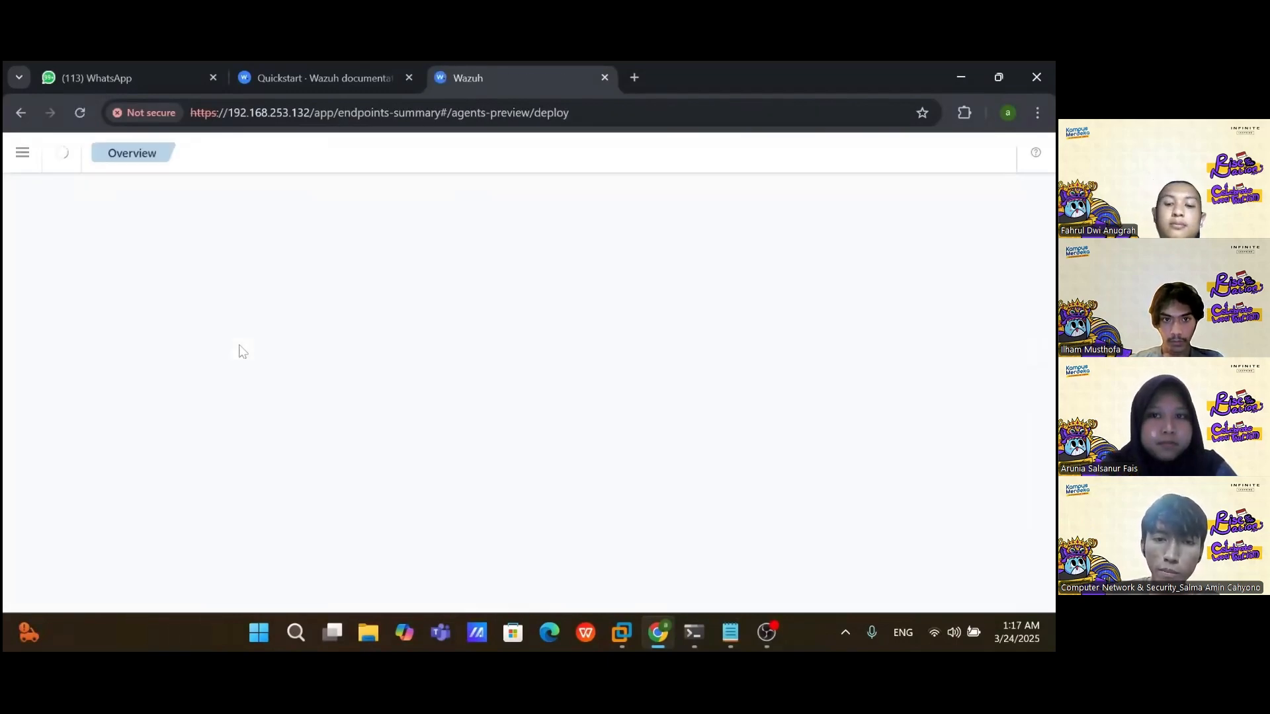
pyautogui.scroll(-1, 240, 299)
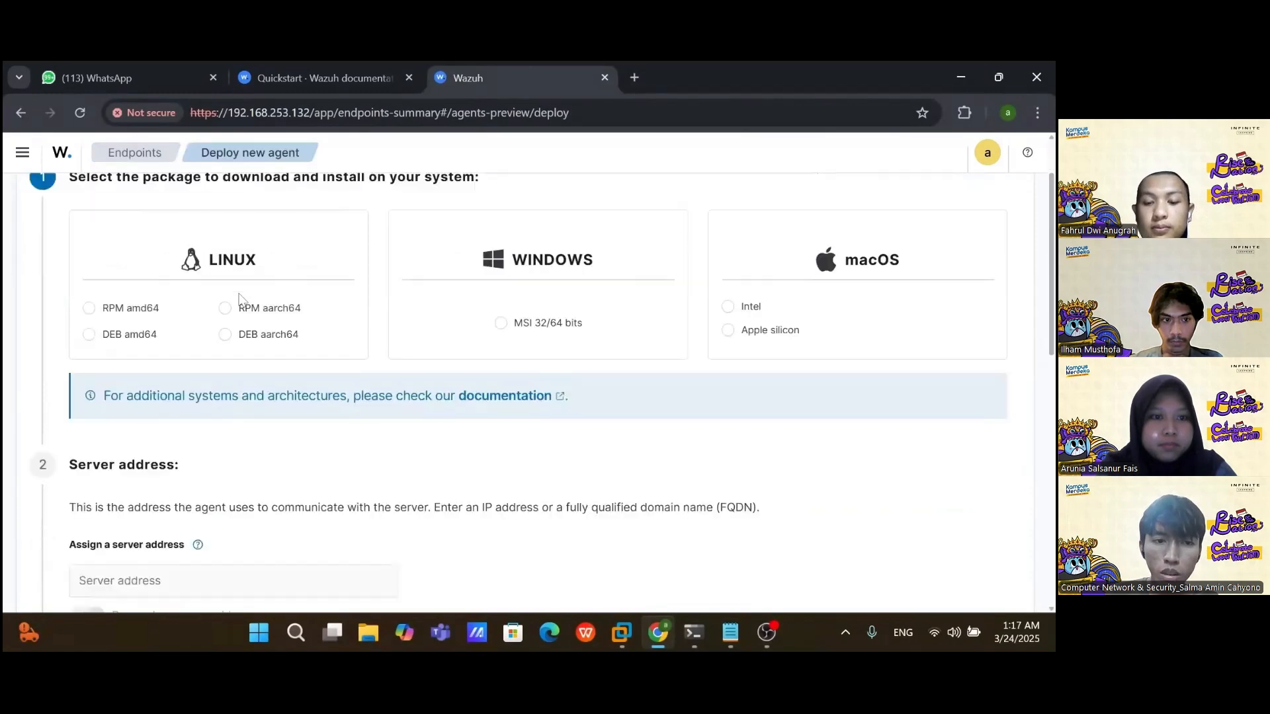
pyautogui.click(119, 344)
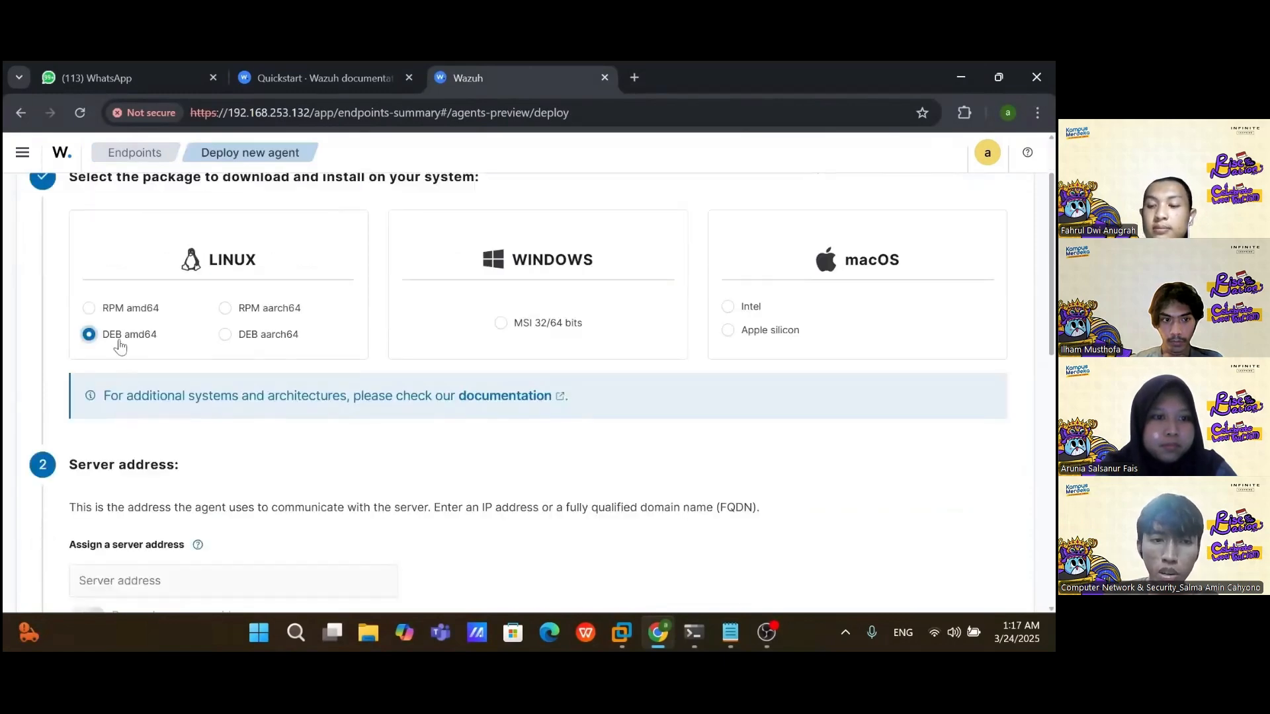
pyautogui.scroll(-2, 120, 345)
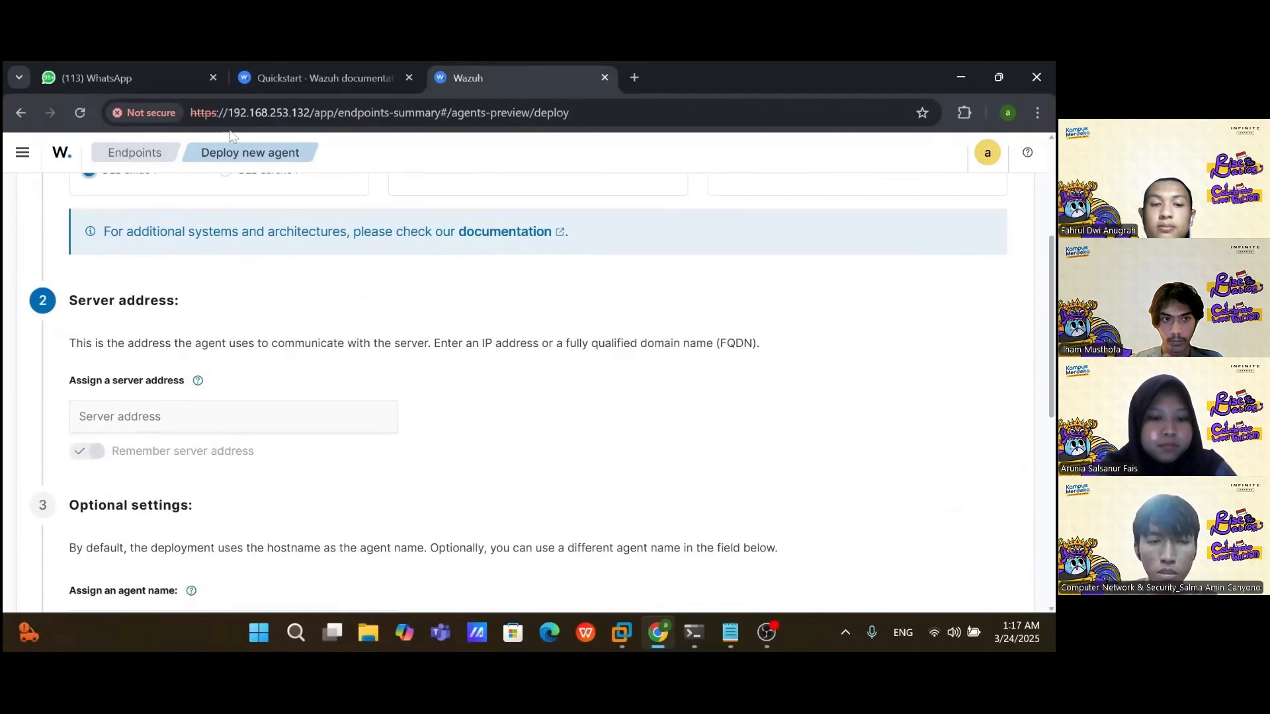
# Step: Set the agent's server address to the server IP 192.168.253.132
pyautogui.moveTo(228, 113); pyautogui.dragTo(311, 113)
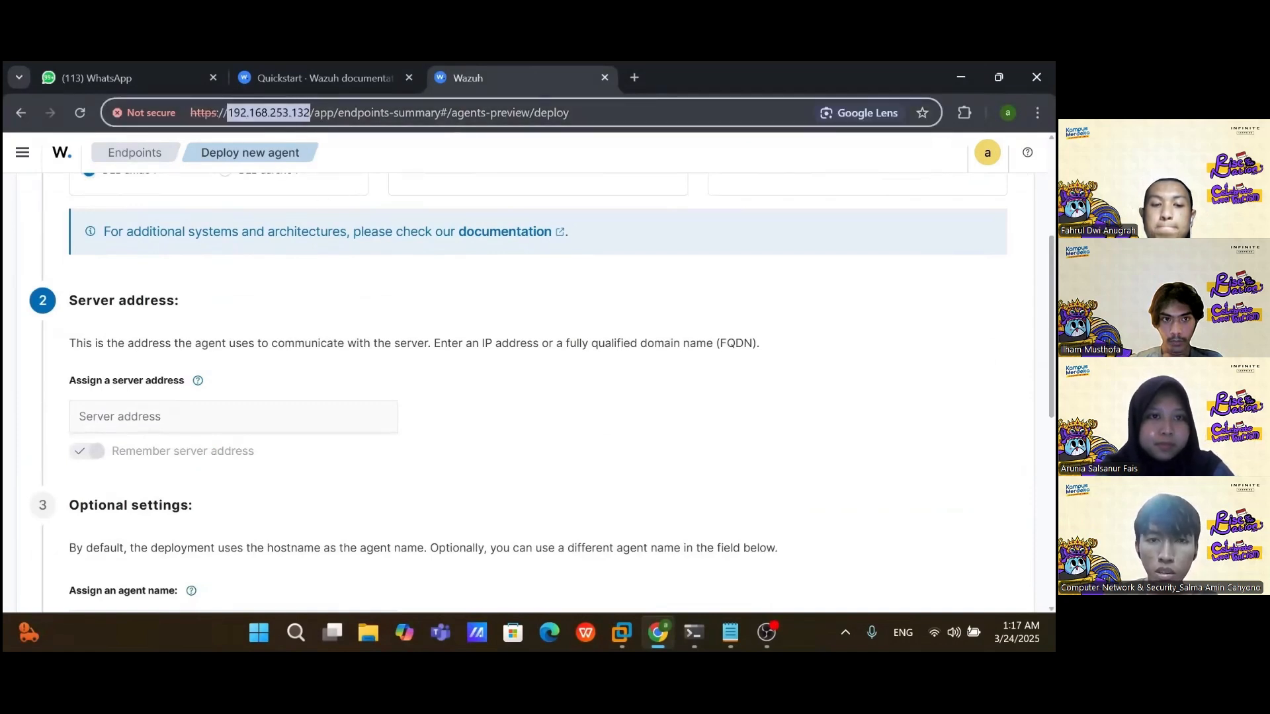
pyautogui.hotkey('ctrl', 'c')
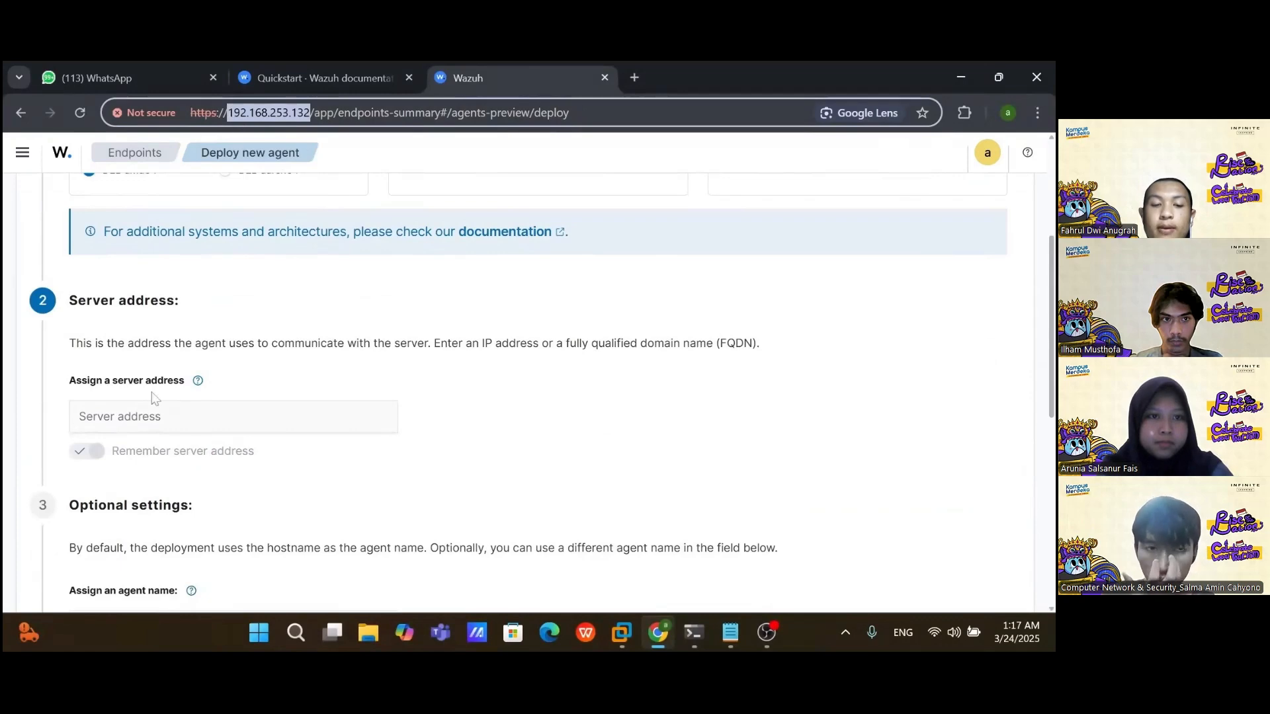
pyautogui.click(153, 409)
pyautogui.hotkey('ctrl', 'v')
pyautogui.scroll(-4, 179, 384)
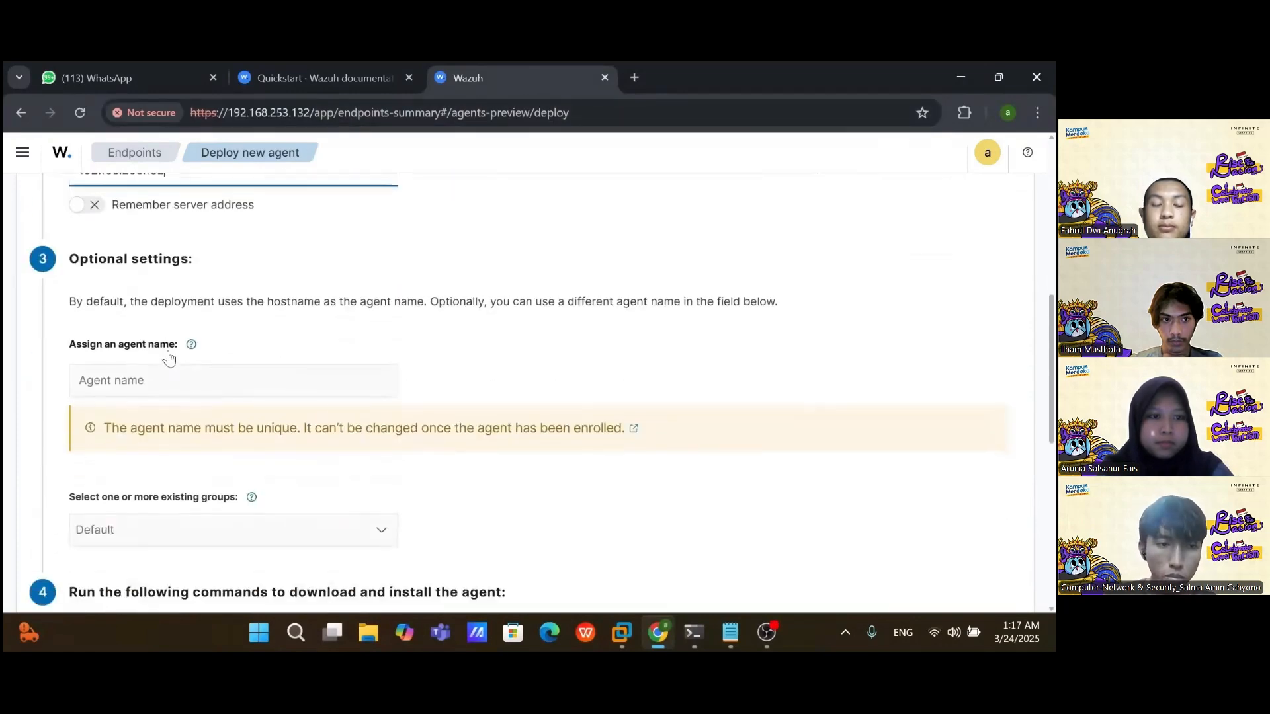
# Step: Name the agent arunia-1 and copy the generated download-and-install command
pyautogui.click(198, 380)
pyautogui.write('arunia-1')
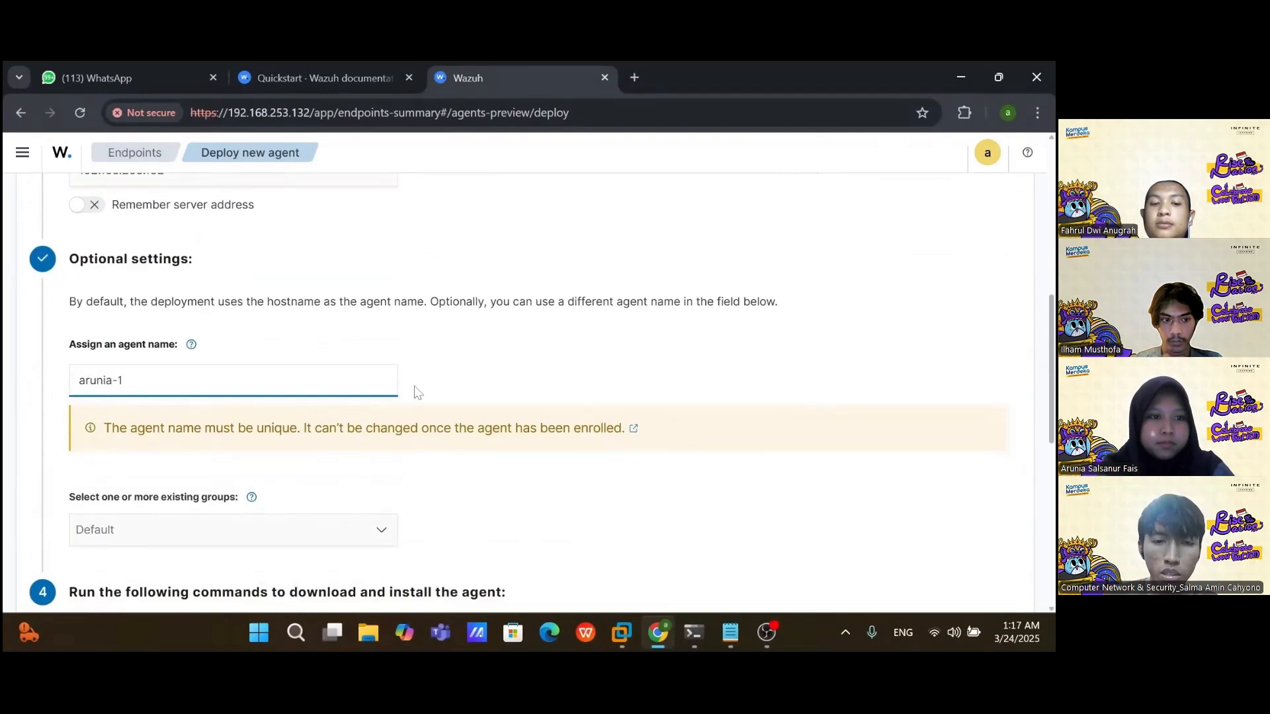
pyautogui.scroll(-5, 404, 391)
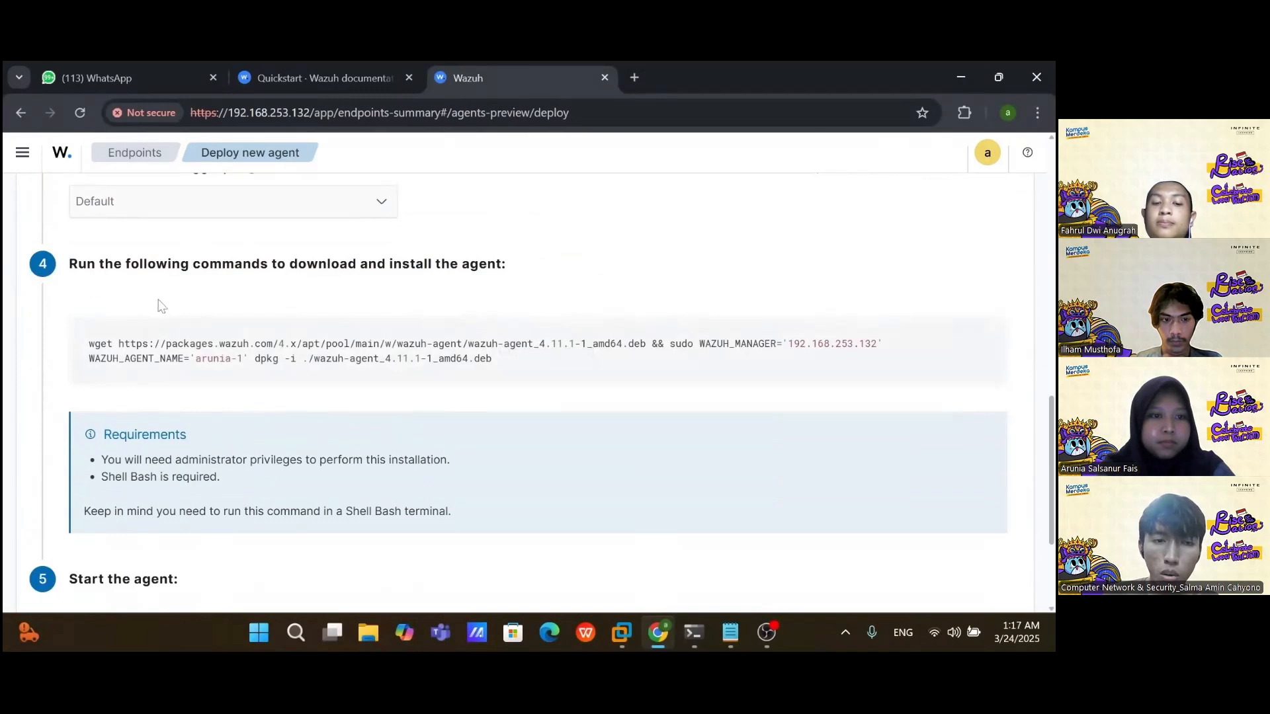
pyautogui.click(488, 351)
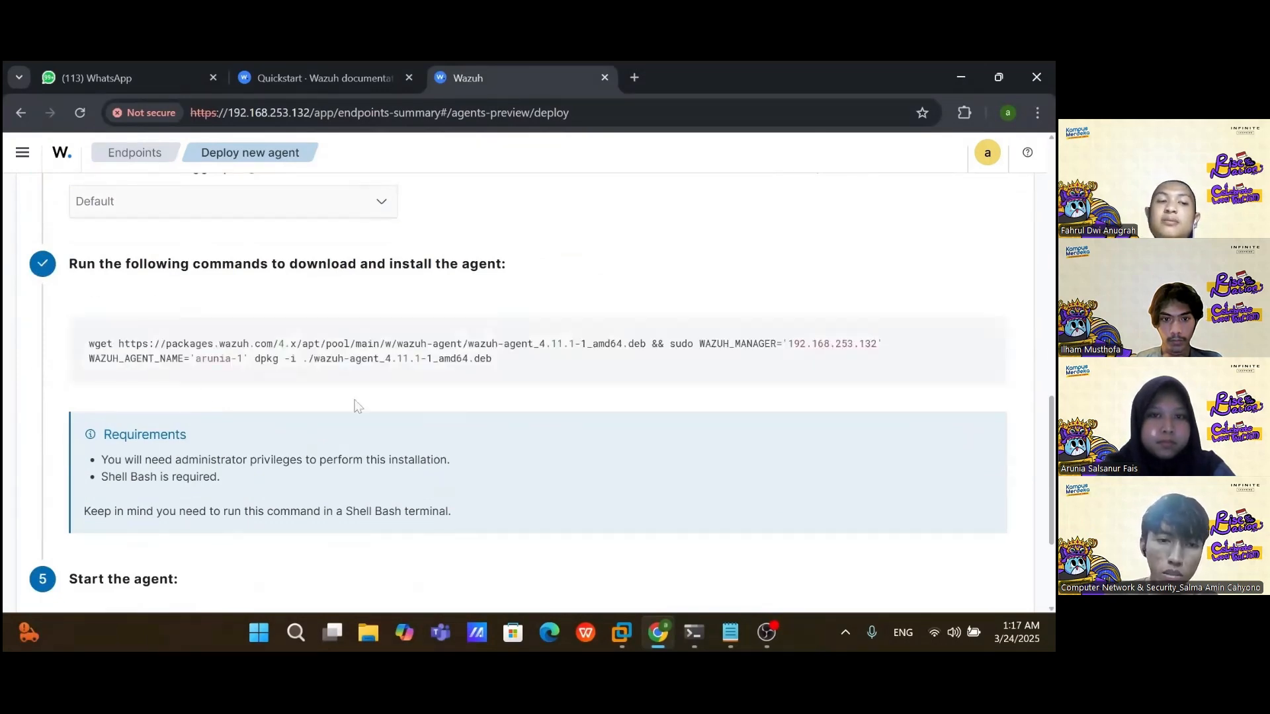
pyautogui.click(699, 620)
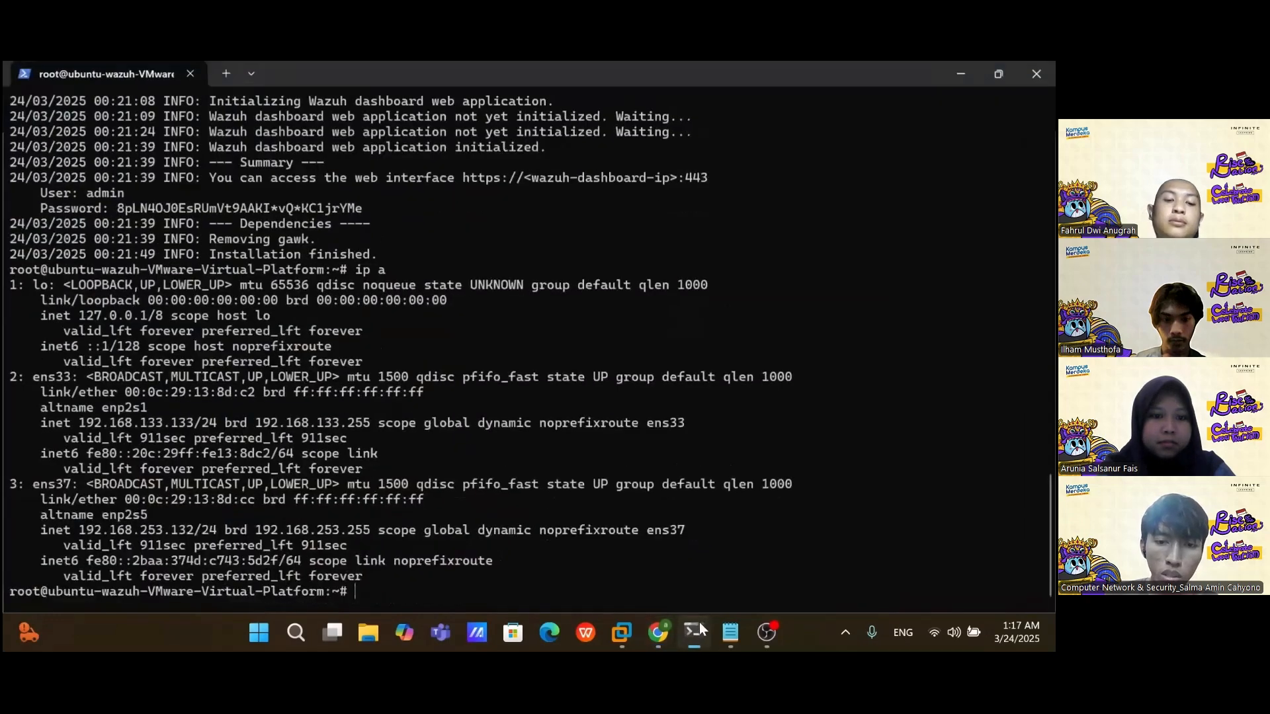
pyautogui.click(224, 75)
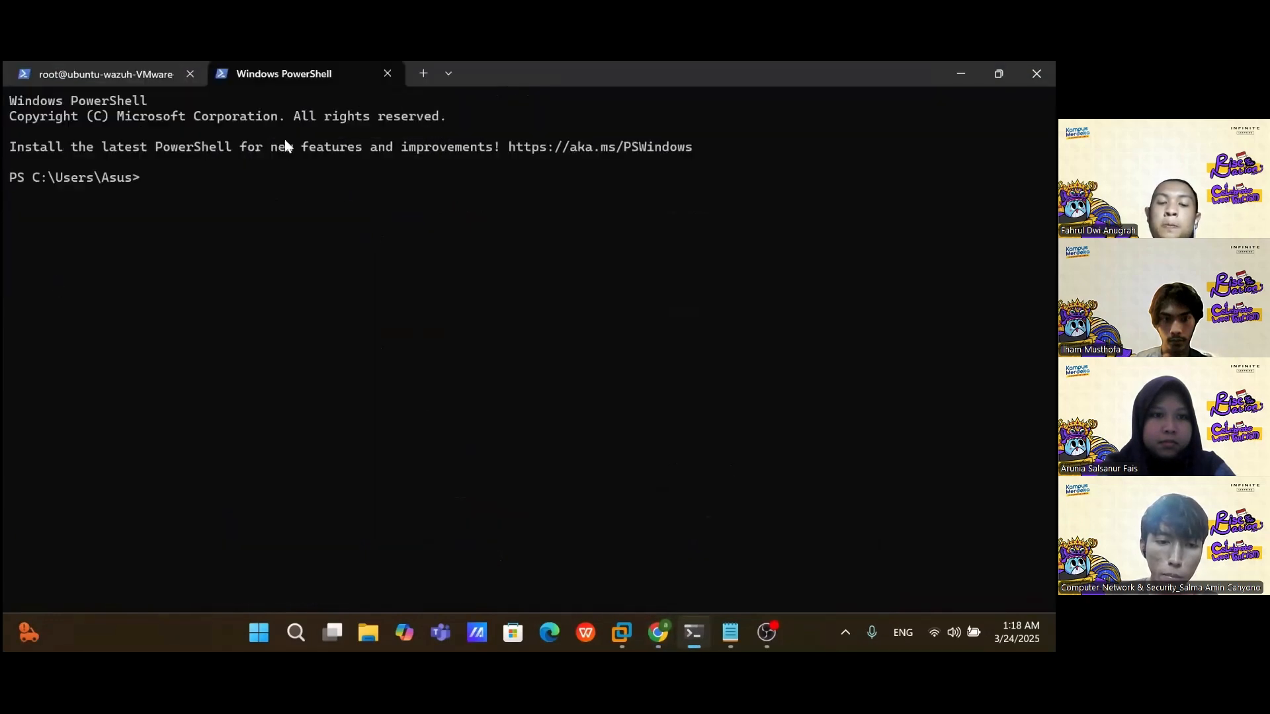
pyautogui.write('ssh ubuntu-client@')
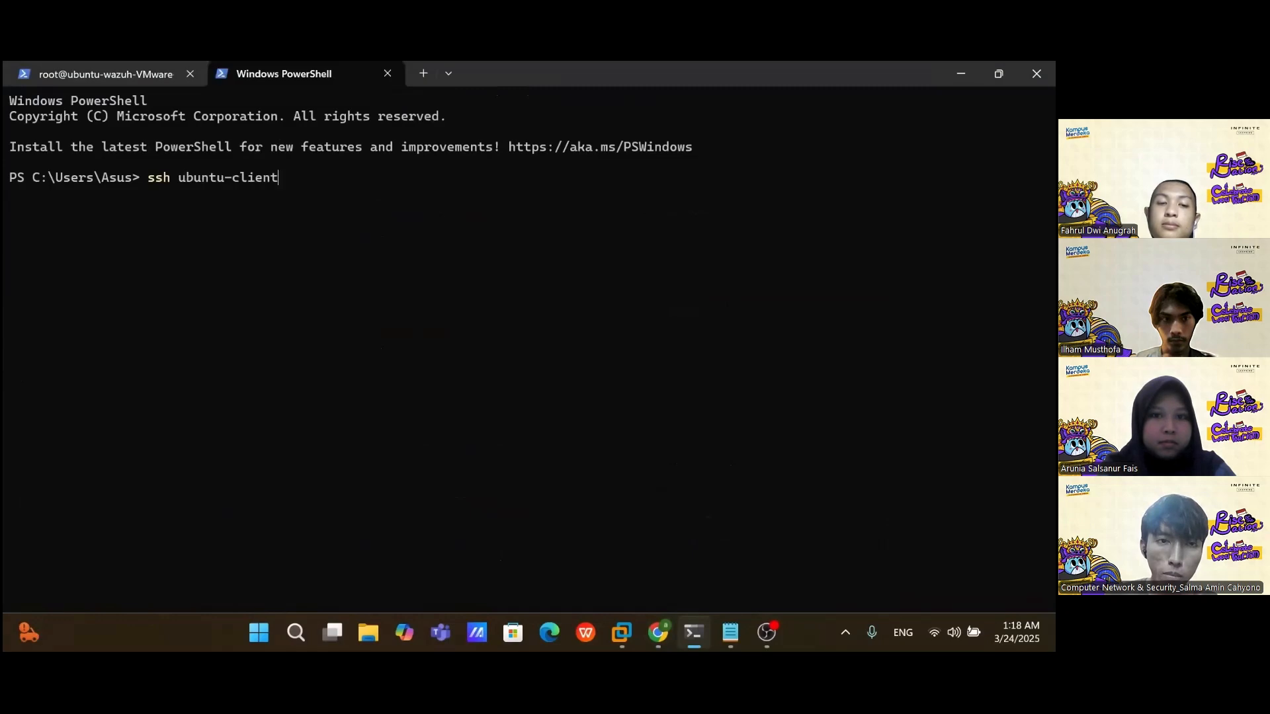
pyautogui.click(622, 633)
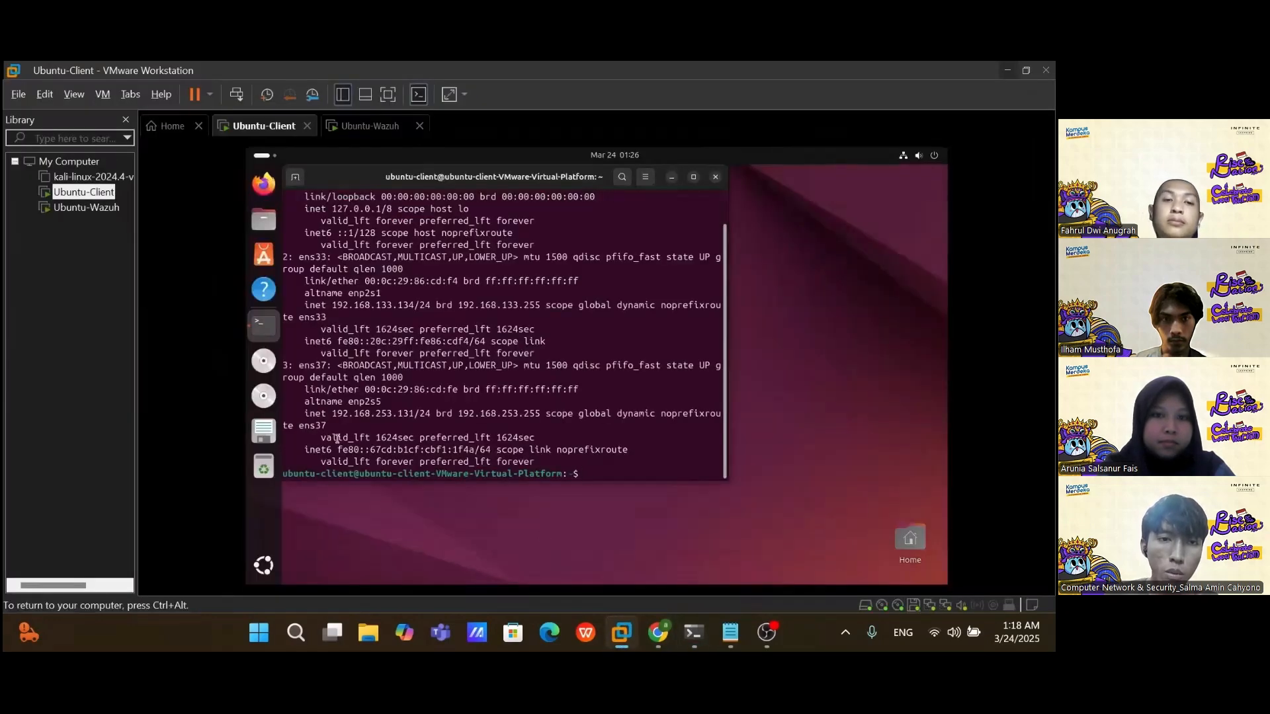
pyautogui.moveTo(335, 414); pyautogui.dragTo(411, 414)
pyautogui.hotkey('alt', 'Tab')
pyautogui.write('192.168.253.131')
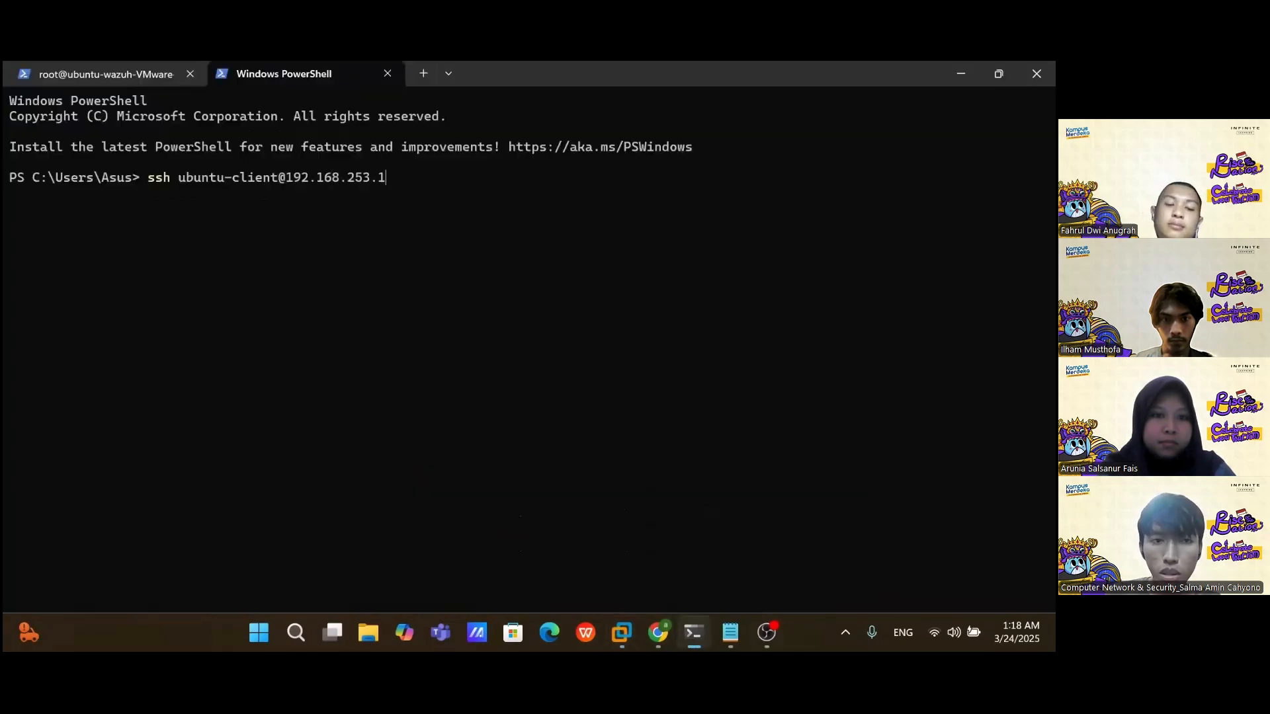
pyautogui.hotkey('alt', 'Tab')
pyautogui.hotkey('alt', 'Tab')
pyautogui.press('Return')
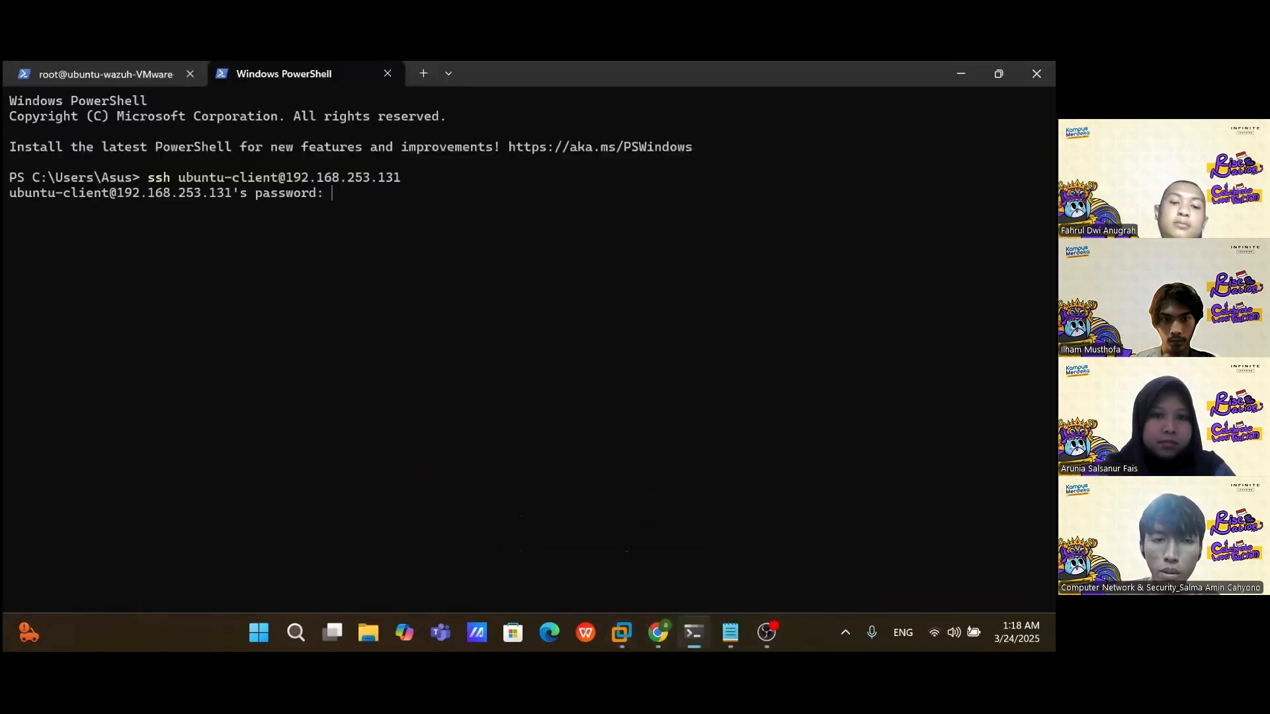
pyautogui.press('Return')
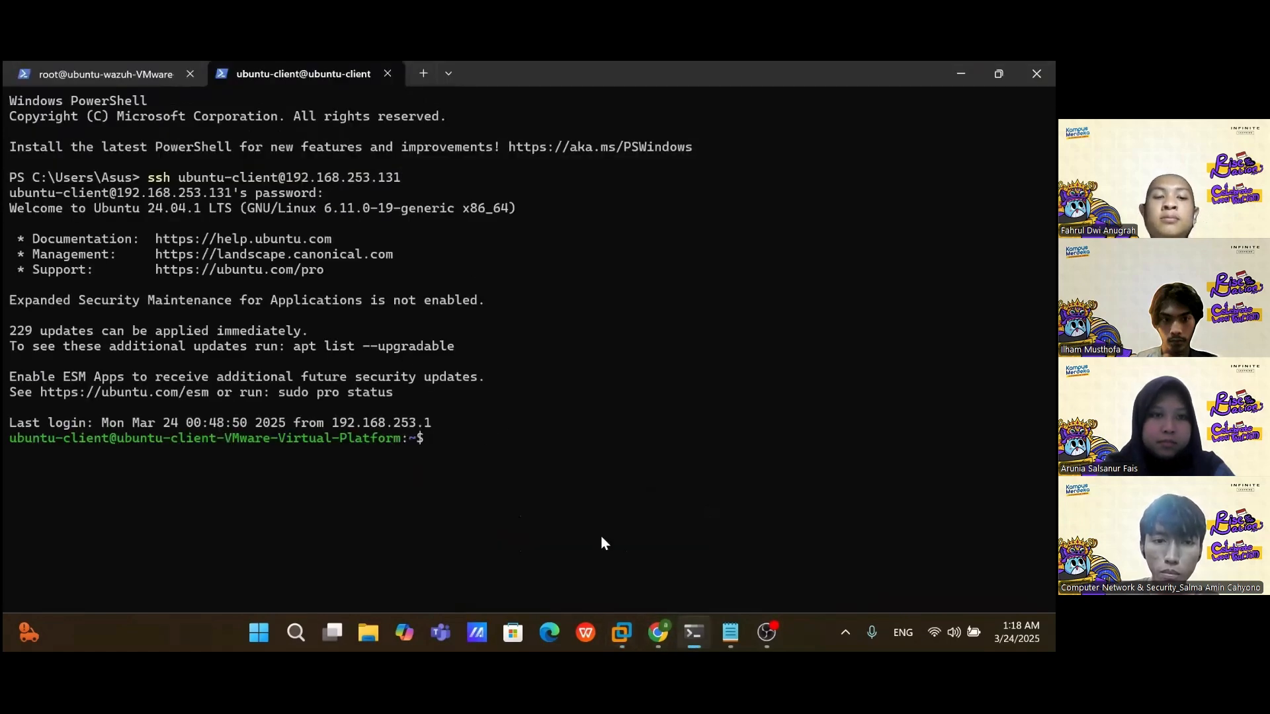
pyautogui.hotkey('alt', 'Tab')
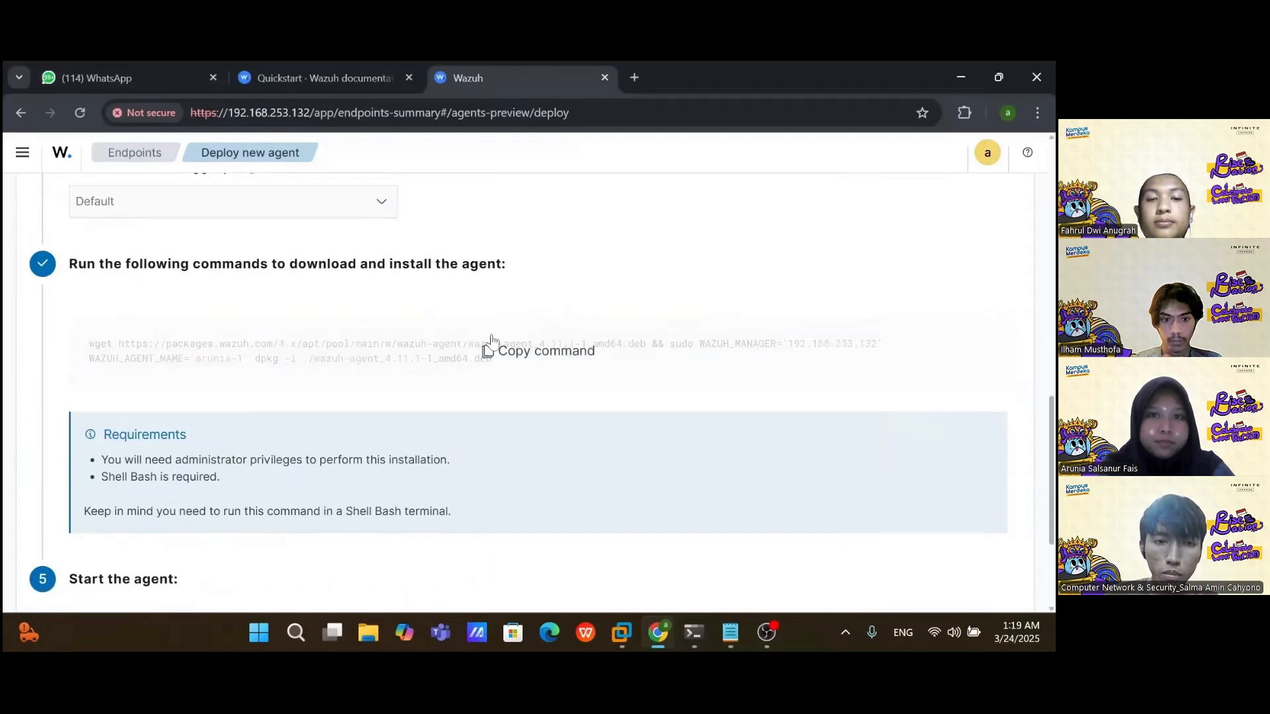
# Step: Run the copied wget/dpkg command to install wazuh-agent 4.11.1-1 on the client, entering the sudo password
pyautogui.hotkey('alt', 'Tab')
pyautogui.hotkey('ctrl', 'v')
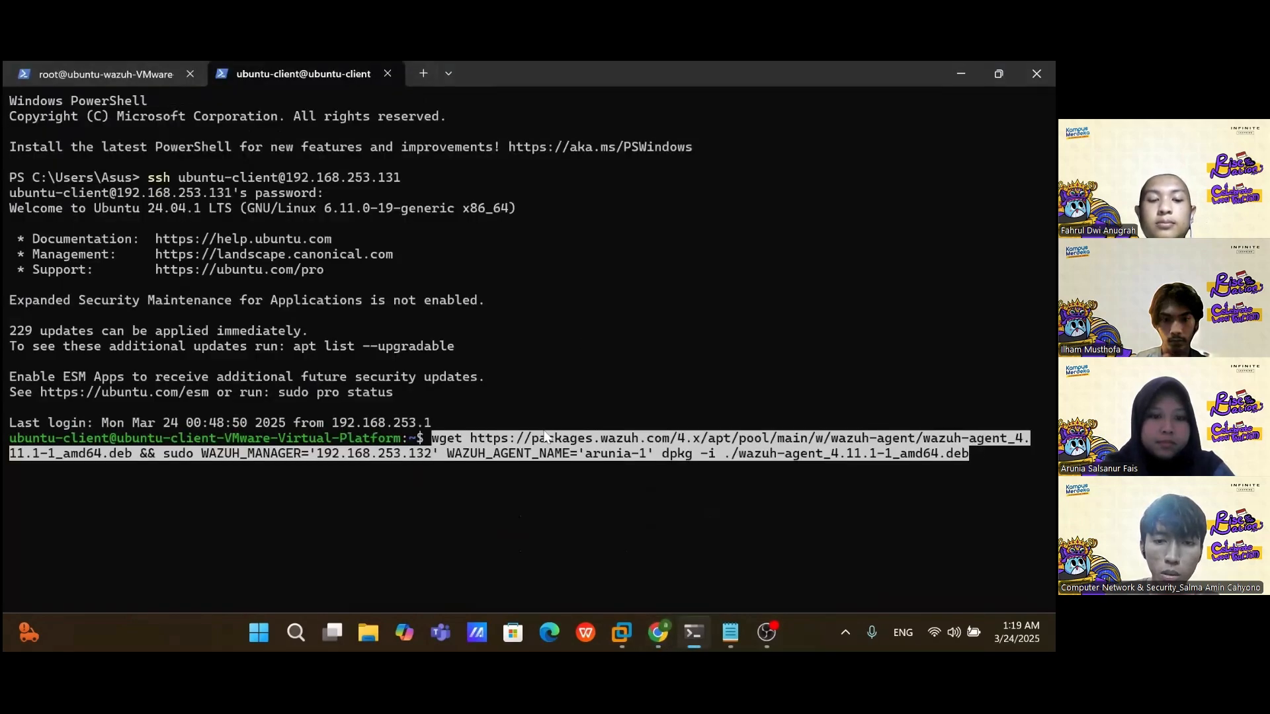
pyautogui.press('Return')
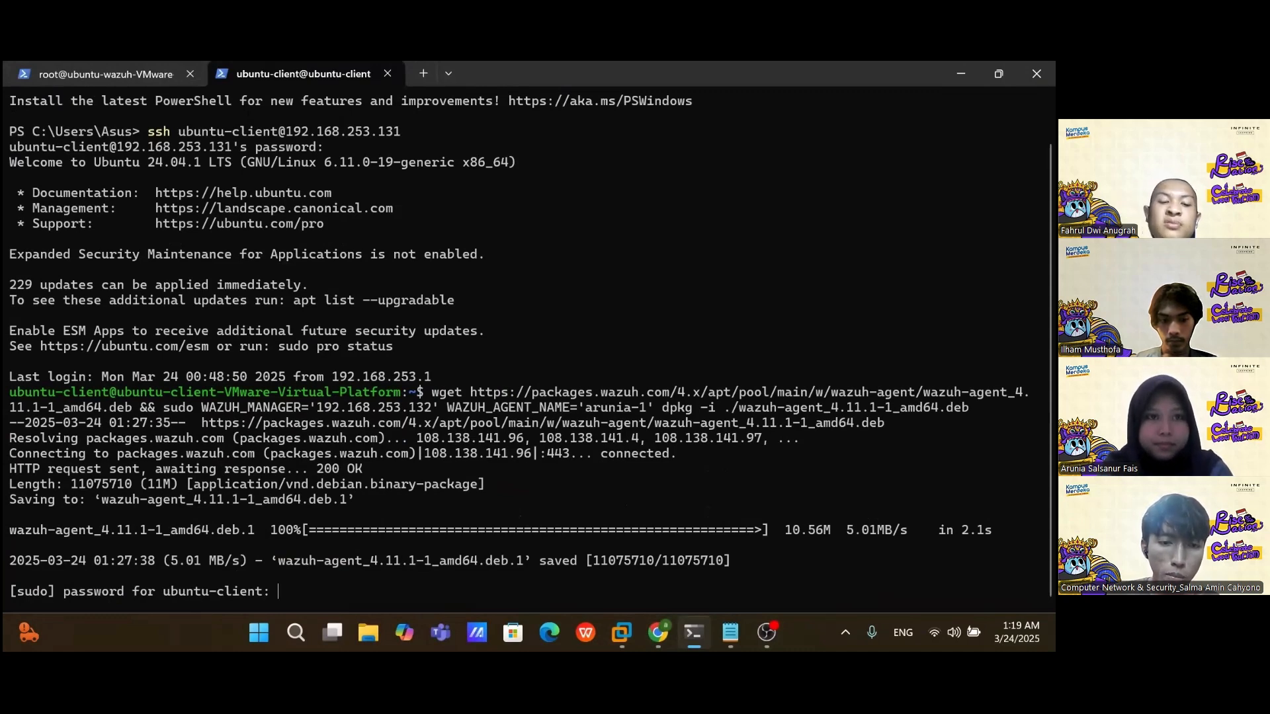
pyautogui.press('Return')
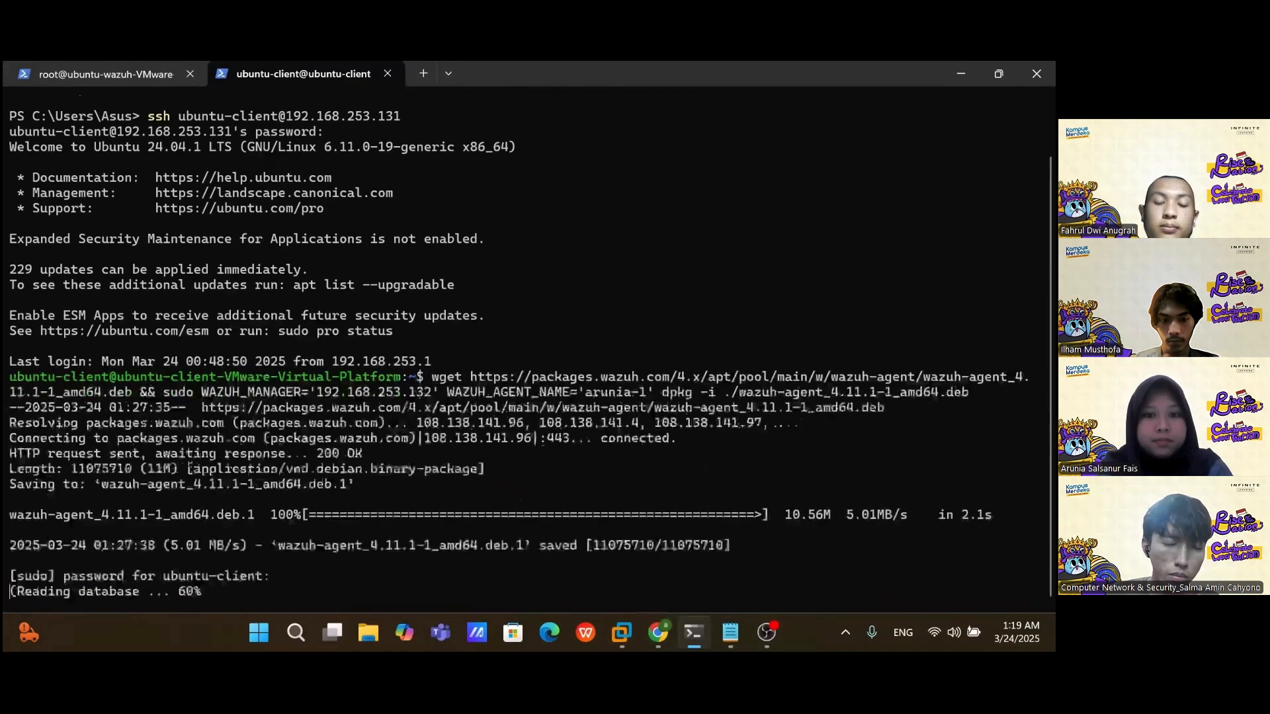
pyautogui.hotkey('alt', 'Tab')
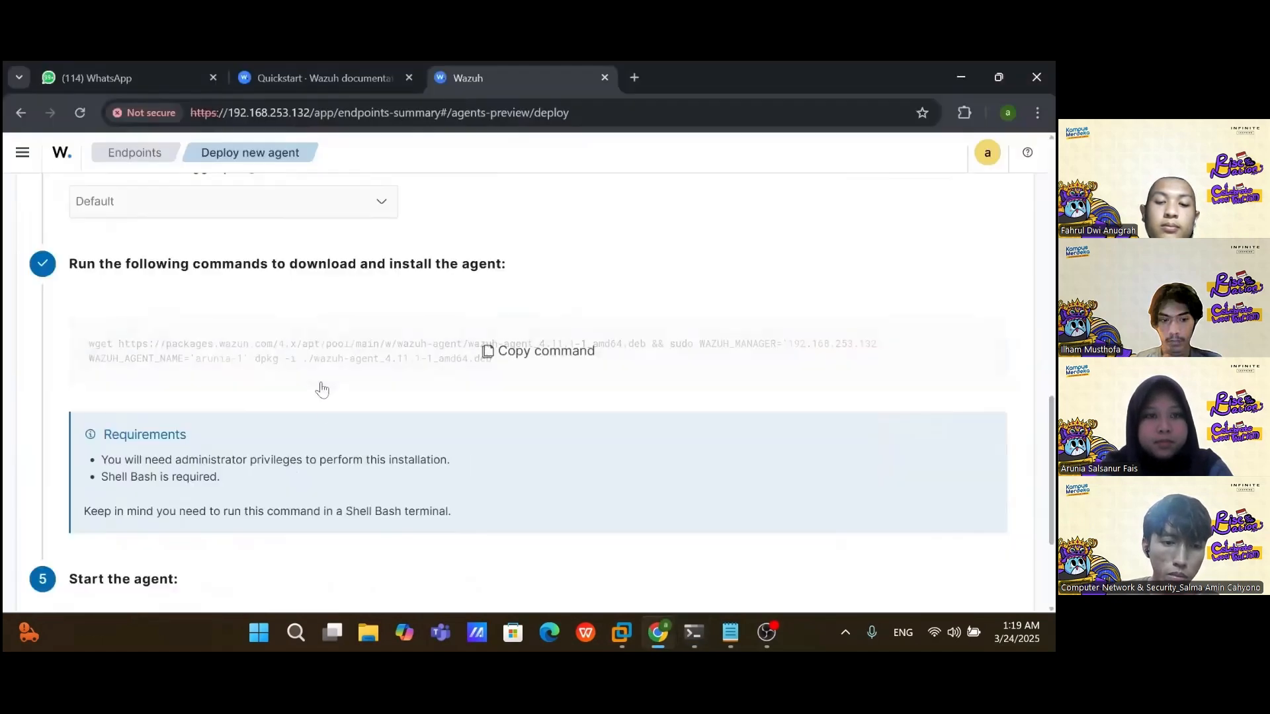
pyautogui.scroll(-3, 255, 496)
# Step: Run the start-the-agent commands on the client and confirm wazuh-agent.service is active (running)
pyautogui.click(497, 501)
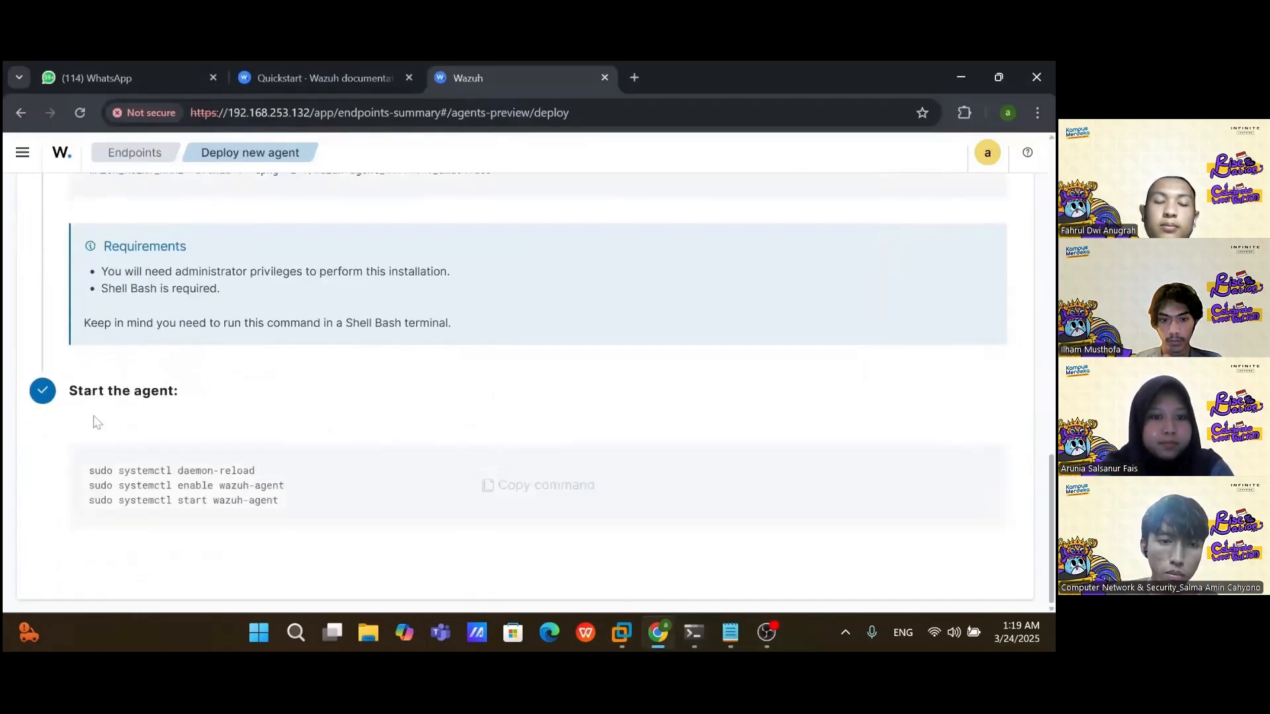
pyautogui.hotkey('alt', 'Tab')
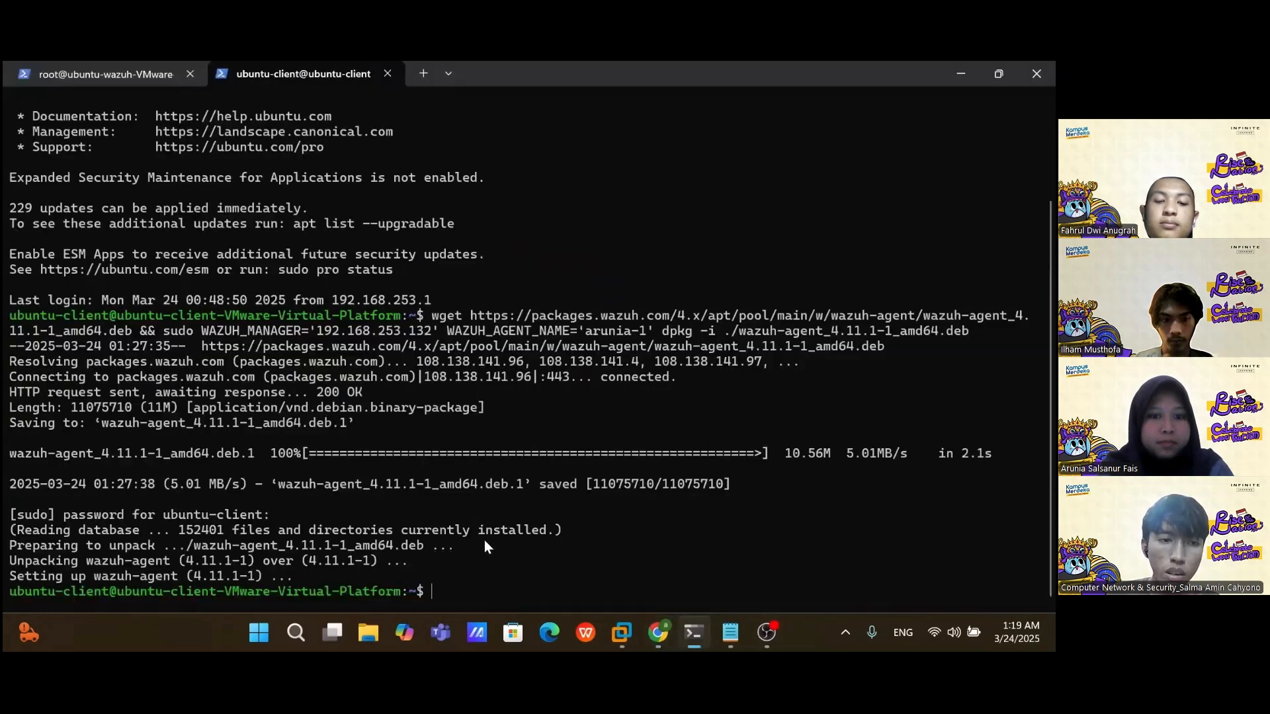
pyautogui.hotkey('ctrl', 'v')
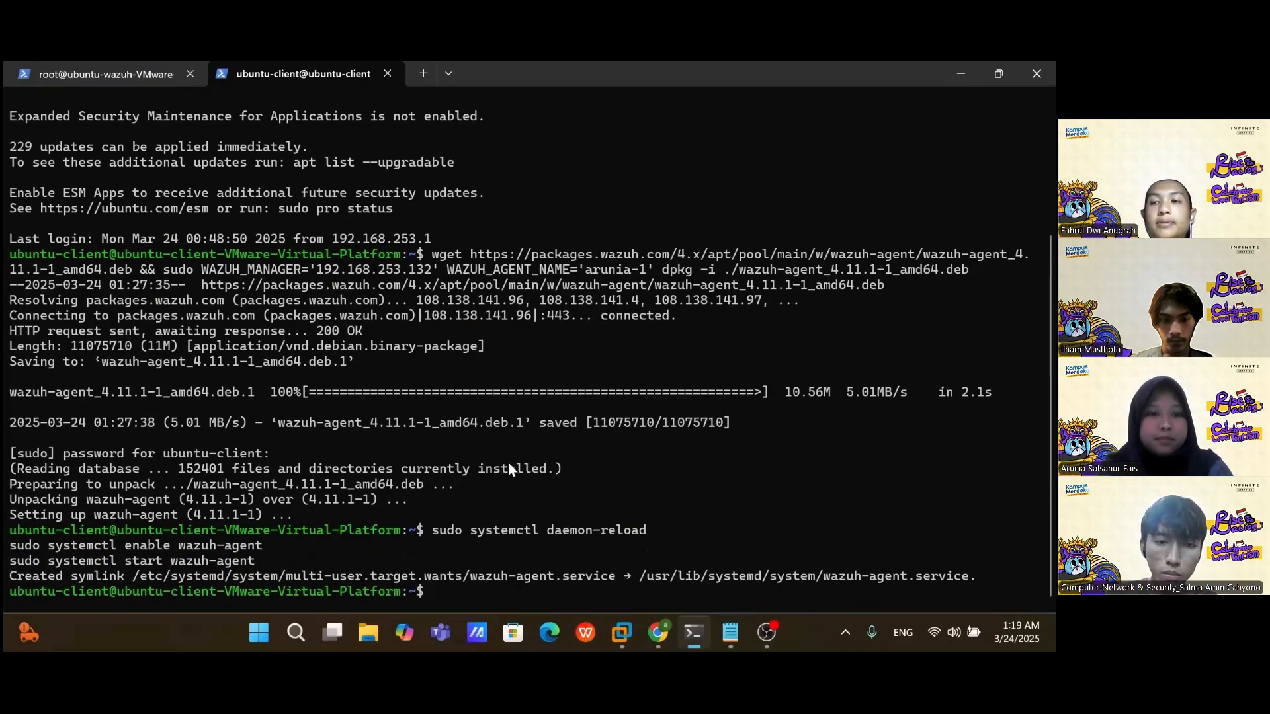
pyautogui.write('sudo sys')
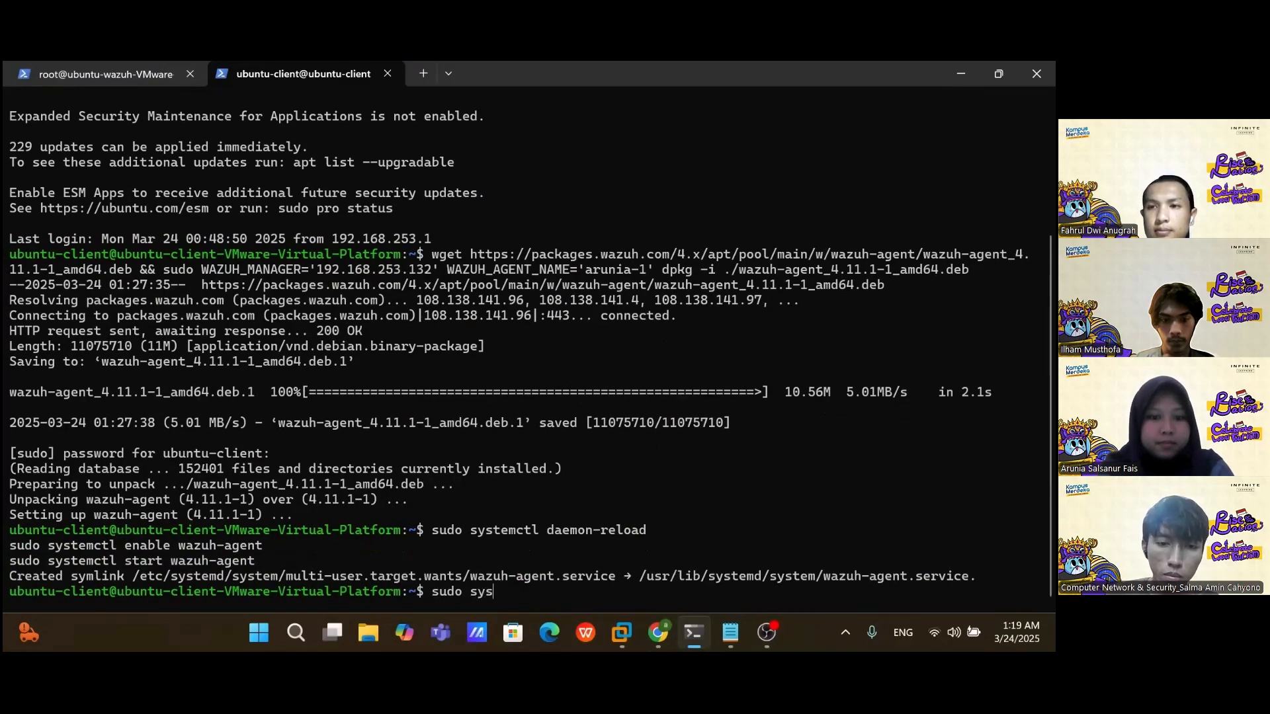
pyautogui.write('temctl status ')
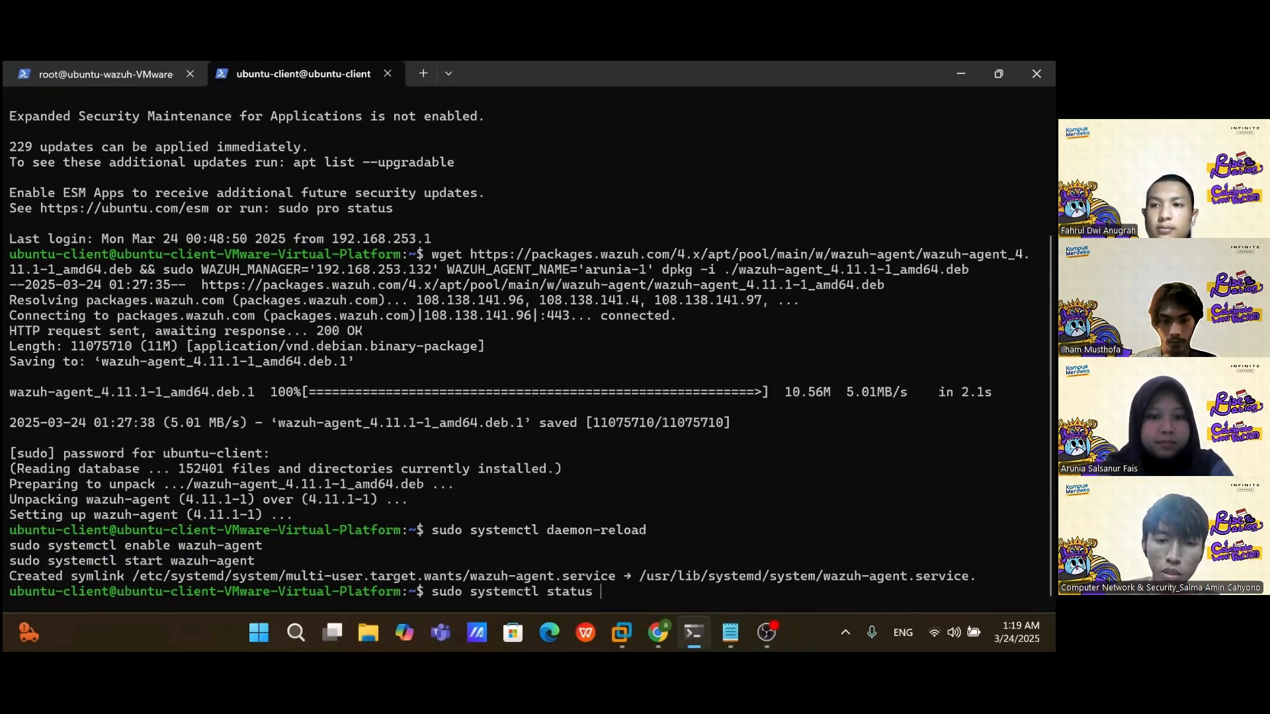
pyautogui.write('wazuh-agent.service')
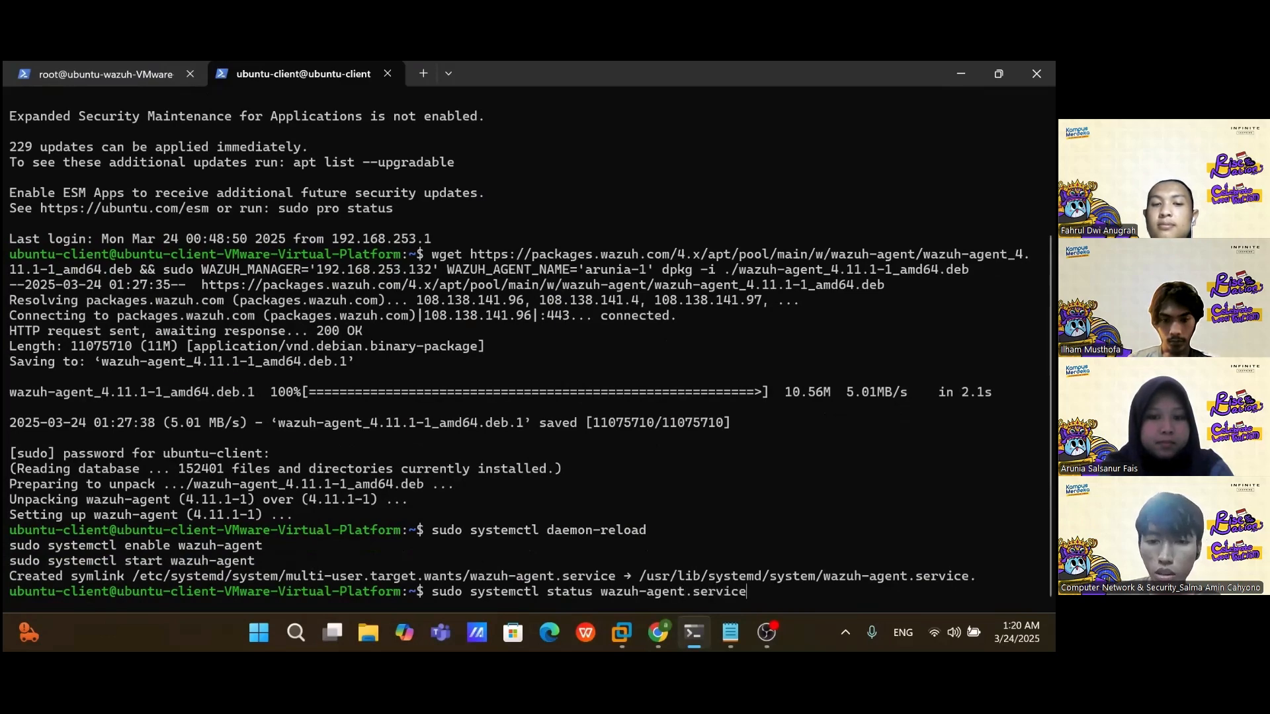
pyautogui.press('Return')
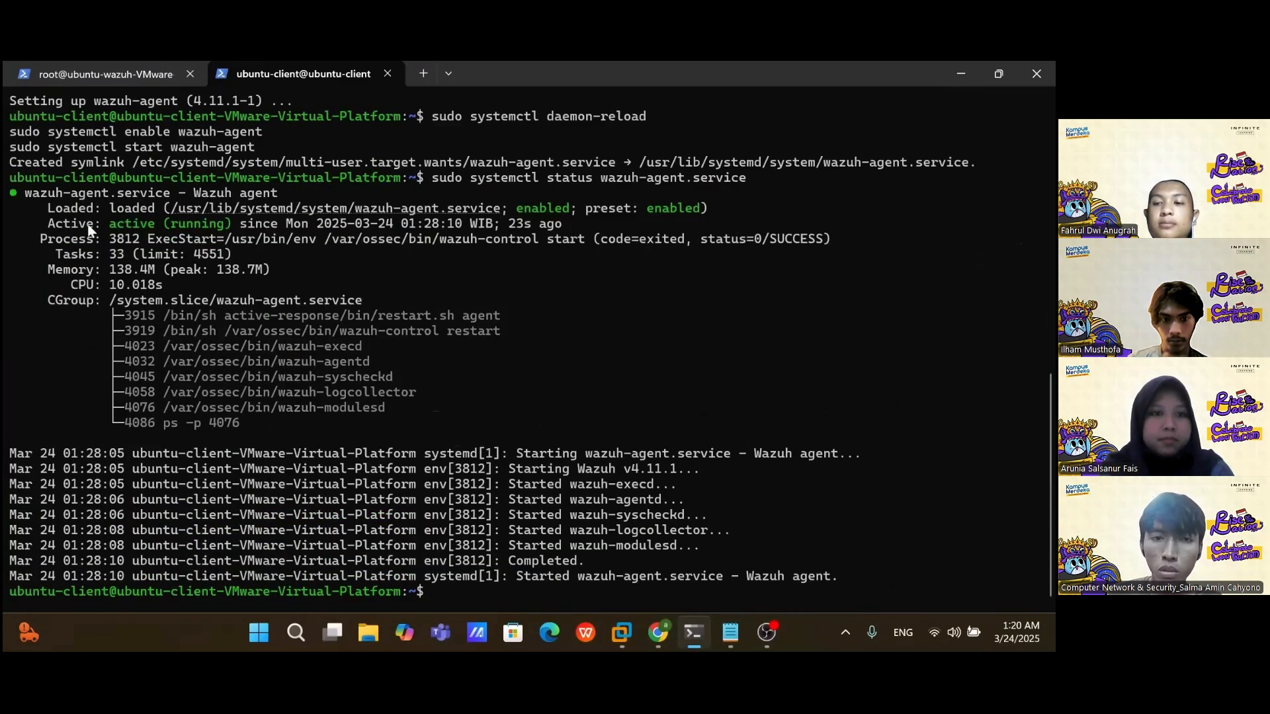
pyautogui.click(657, 633)
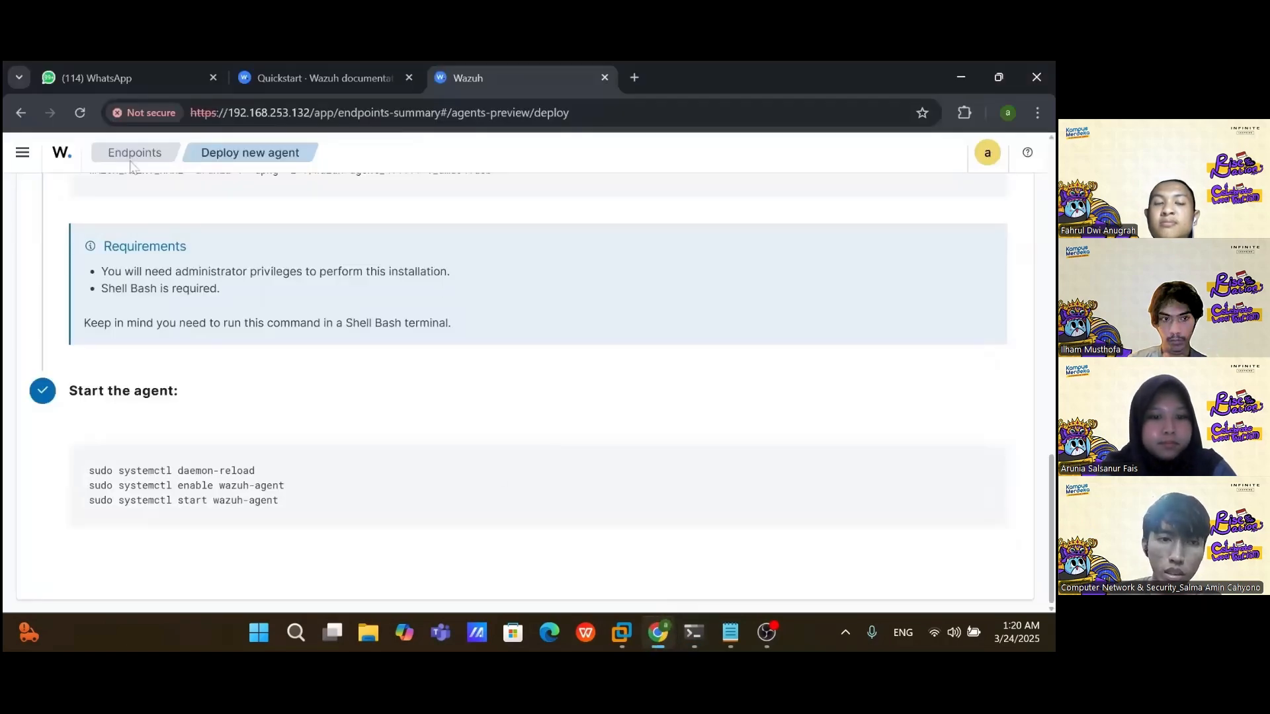
# Step: Verify Endpoints lists arunia-1 active at 192.168.253.131, matching the client VM's IP
pyautogui.click(55, 162)
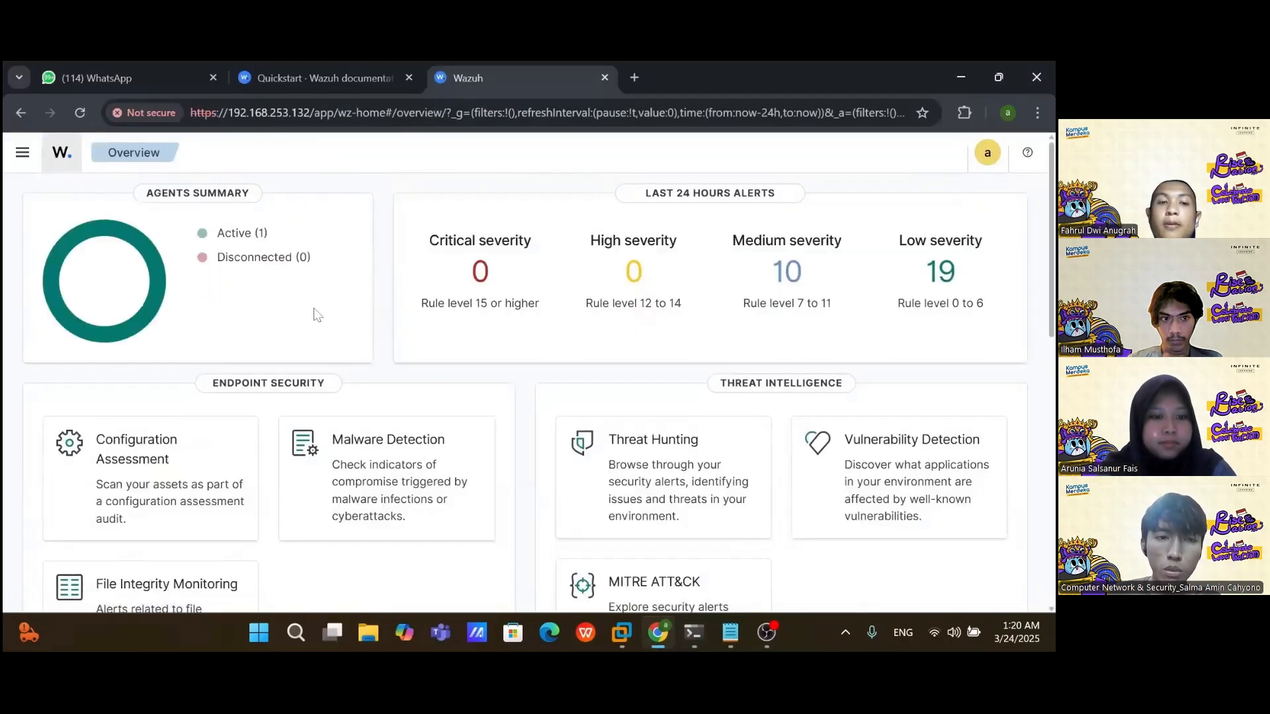
pyautogui.click(235, 237)
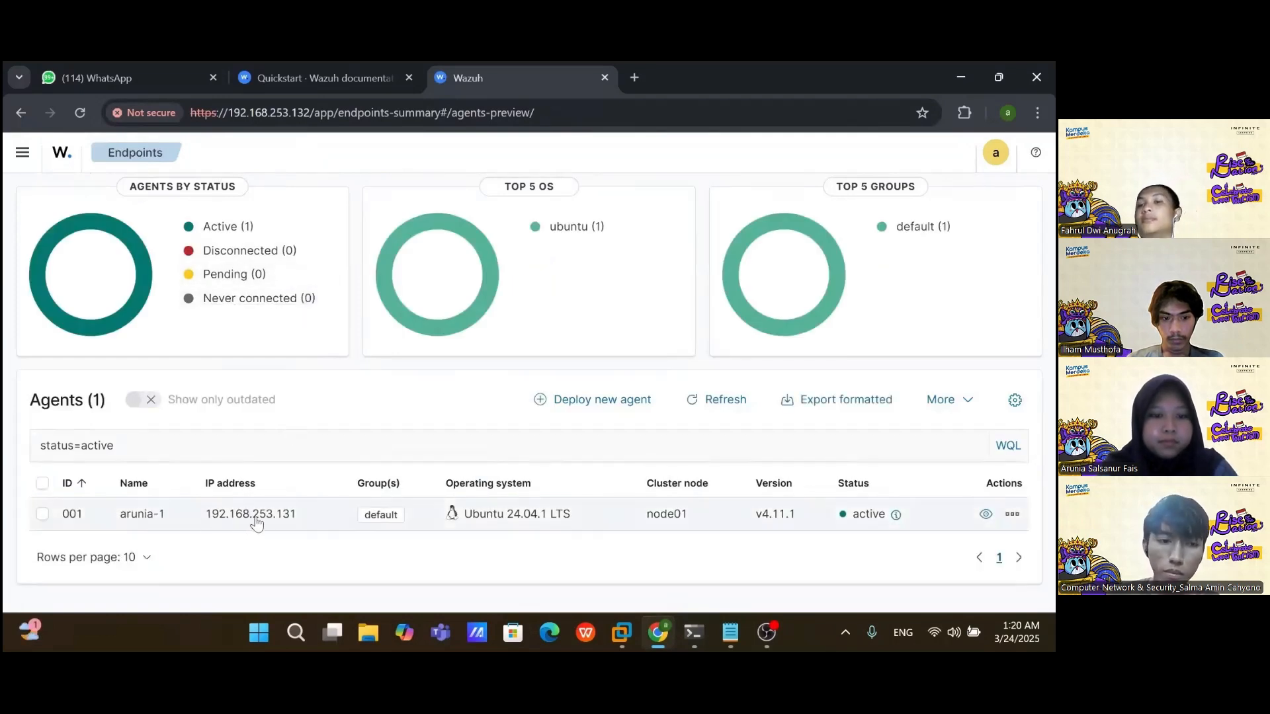
pyautogui.click(622, 633)
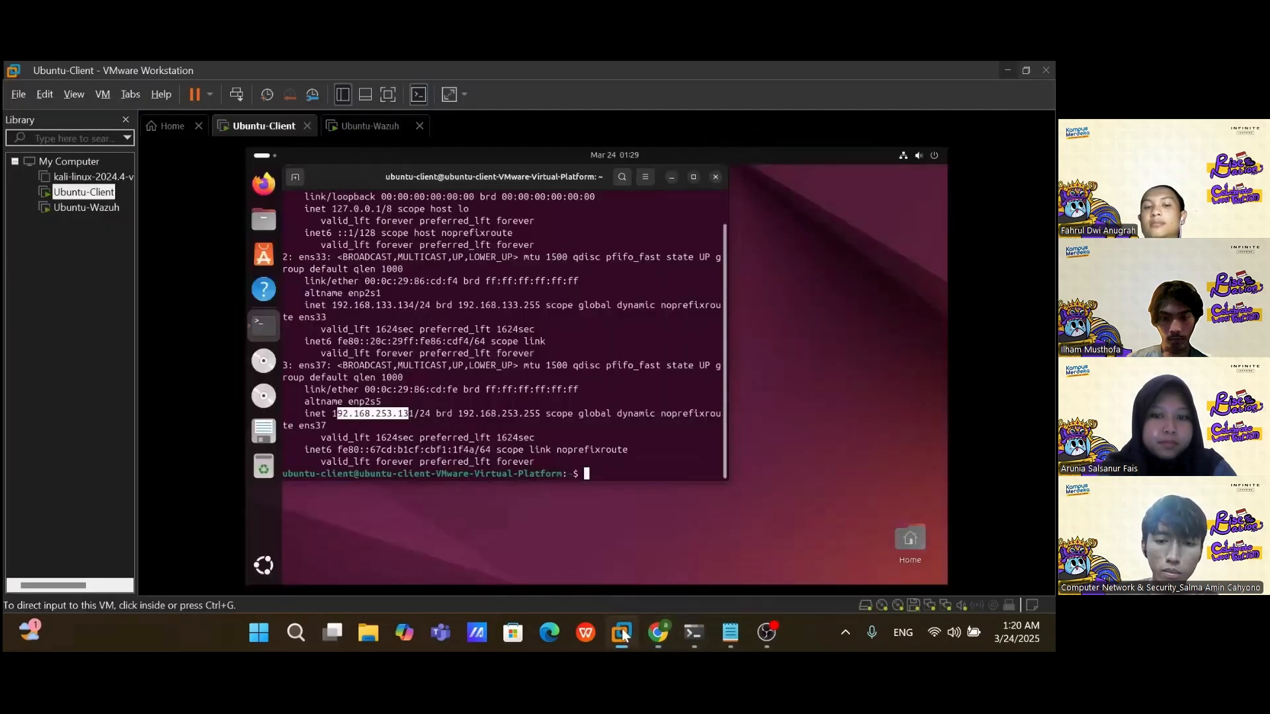
pyautogui.moveTo(337, 414); pyautogui.dragTo(419, 414)
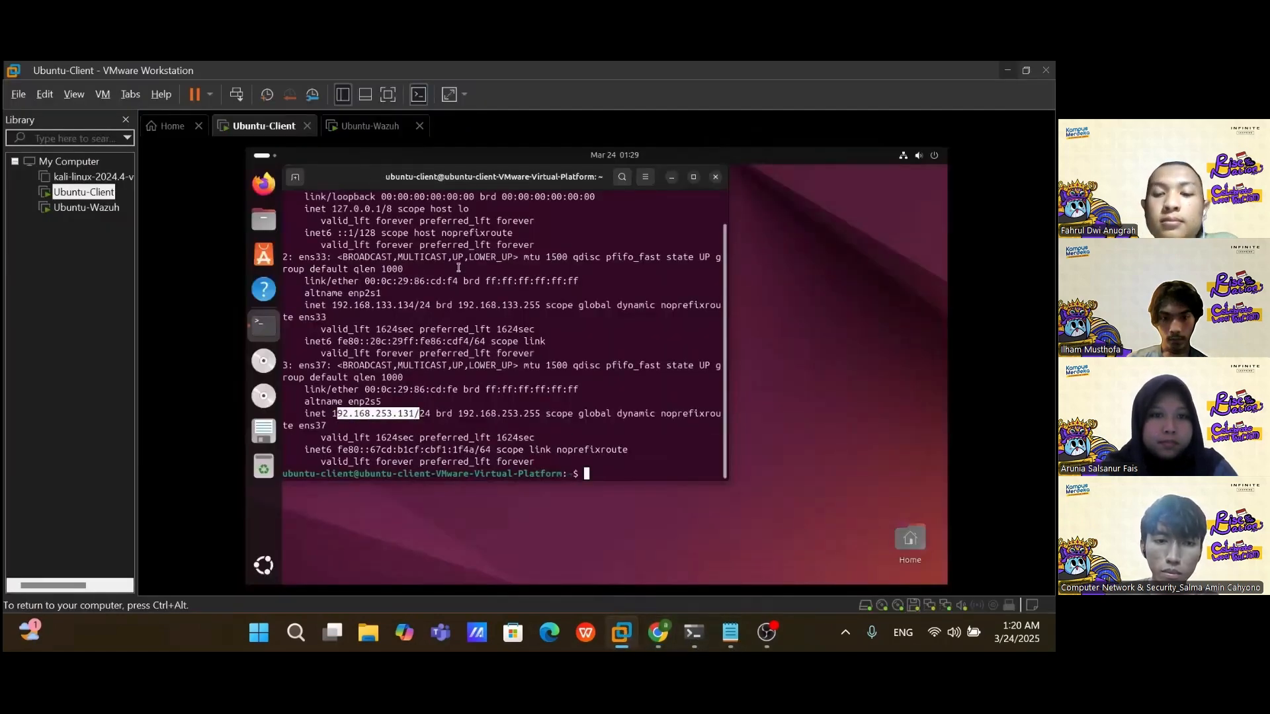
pyautogui.moveTo(694, 633)
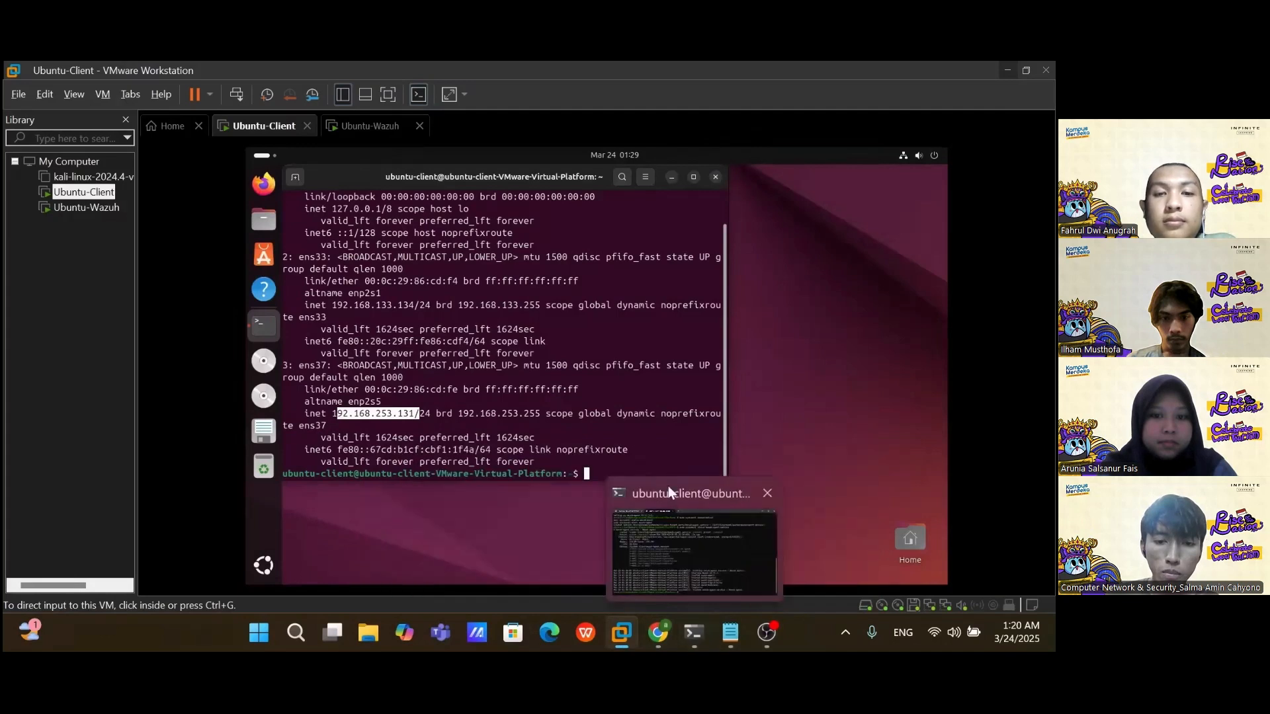